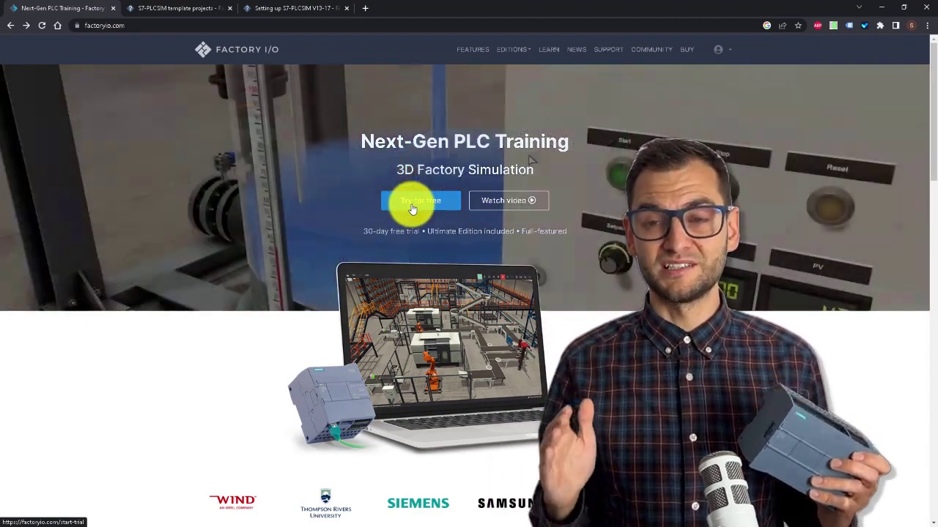
# - Open the 30-day free trial sign-up form with the home page's 'Try for free' button
pyautogui.click(412, 210)
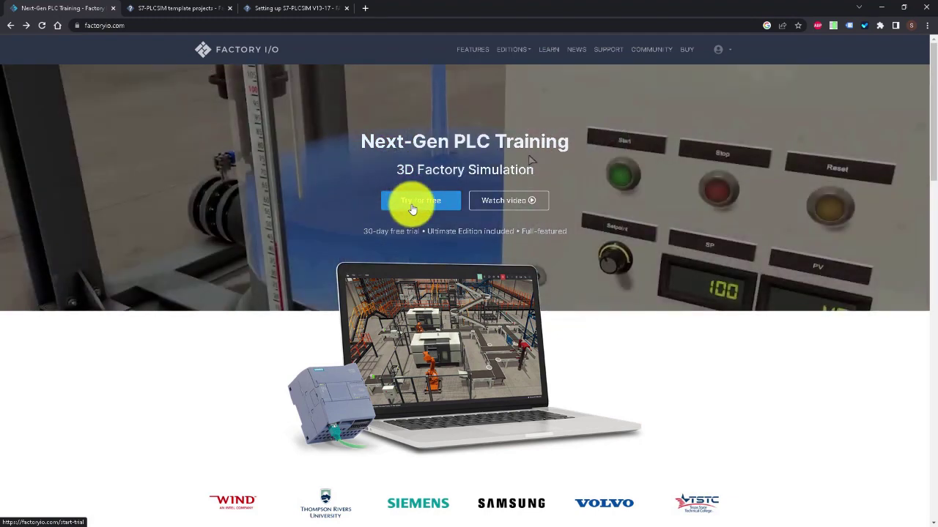
# - Reopen the 30-day free trial sign-up form with 'Try for free'
pyautogui.click(412, 207)
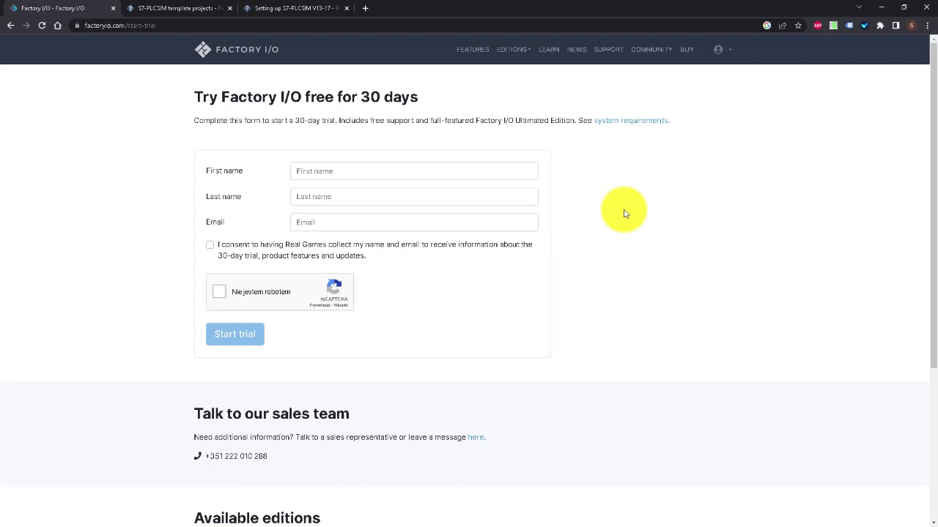
# - Go to the Buy online page and pick Factory I/O Siemens Edition as the edition
pyautogui.click(687, 51)
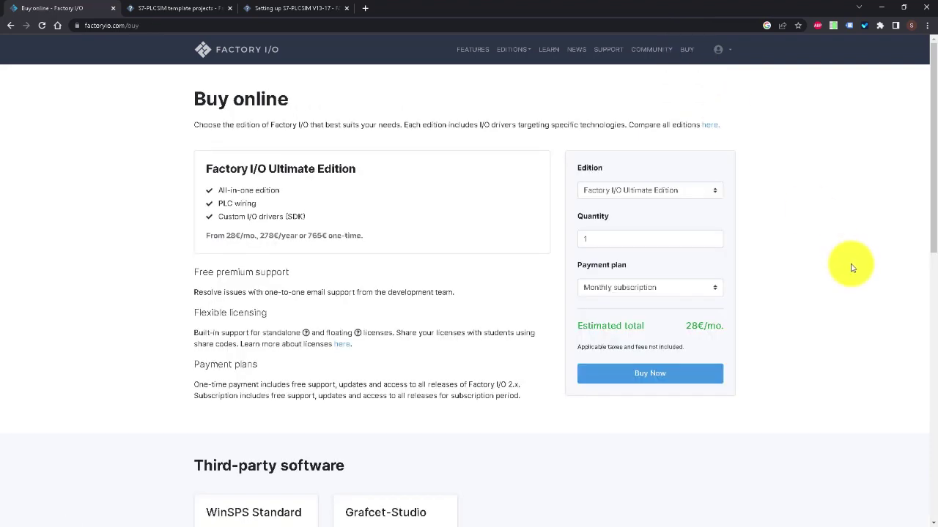
pyautogui.click(716, 193)
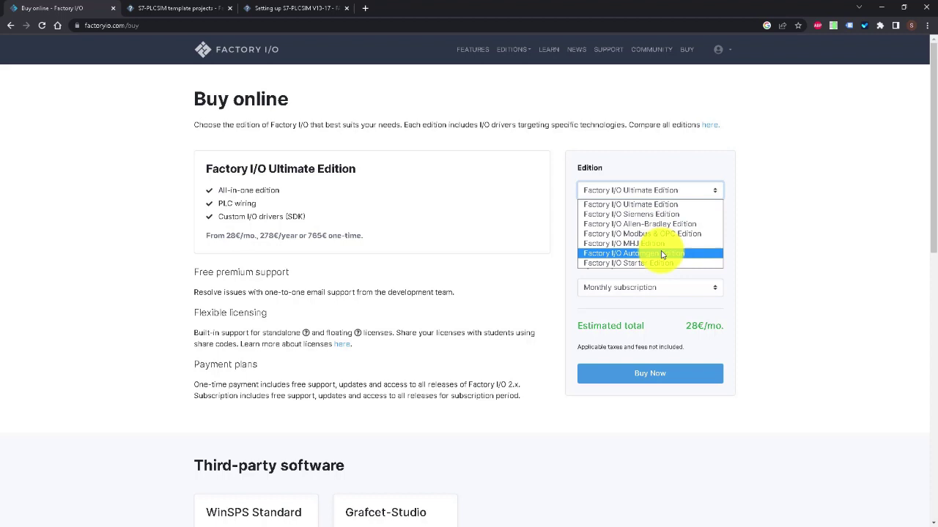
pyautogui.click(656, 214)
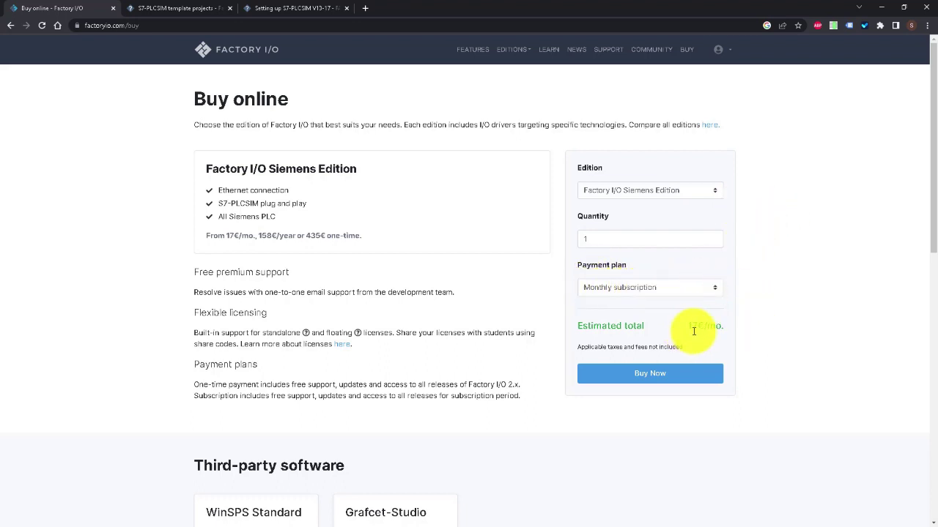
# - Preview the Yearly and One-time payment plans, then return to Monthly subscription
pyautogui.click(717, 291)
pyautogui.click(652, 310)
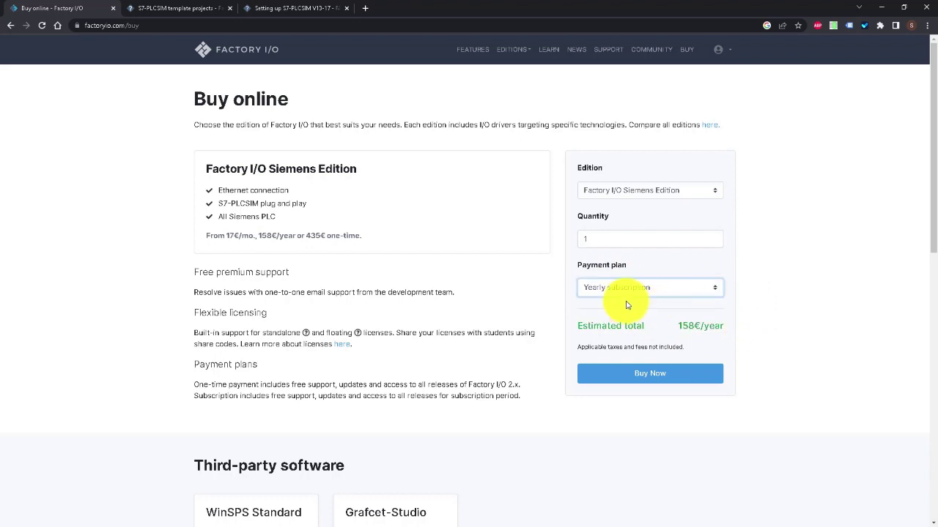
pyautogui.click(692, 287)
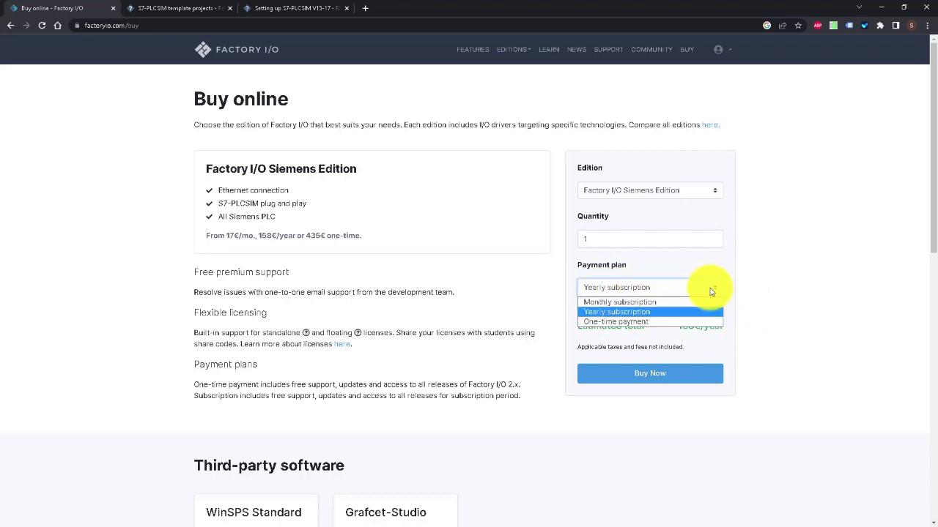
pyautogui.click(606, 323)
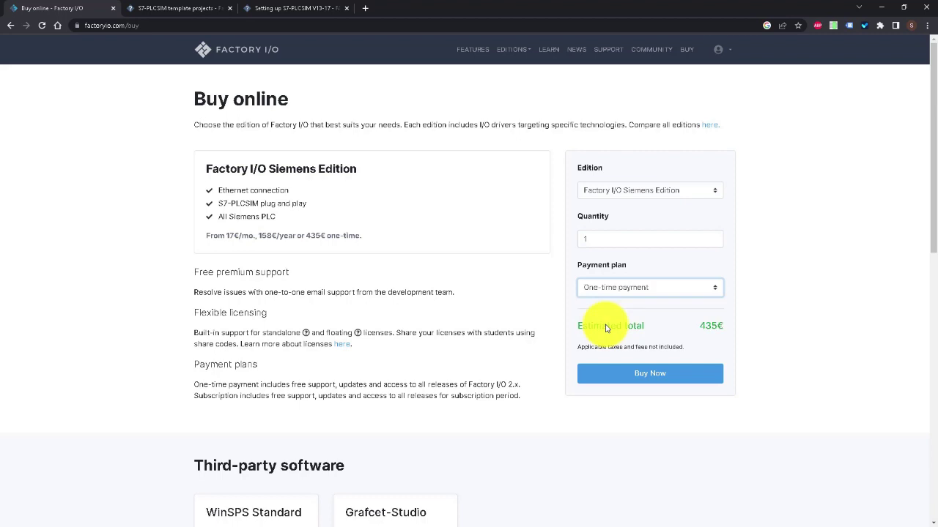
pyautogui.click(705, 291)
pyautogui.click(704, 302)
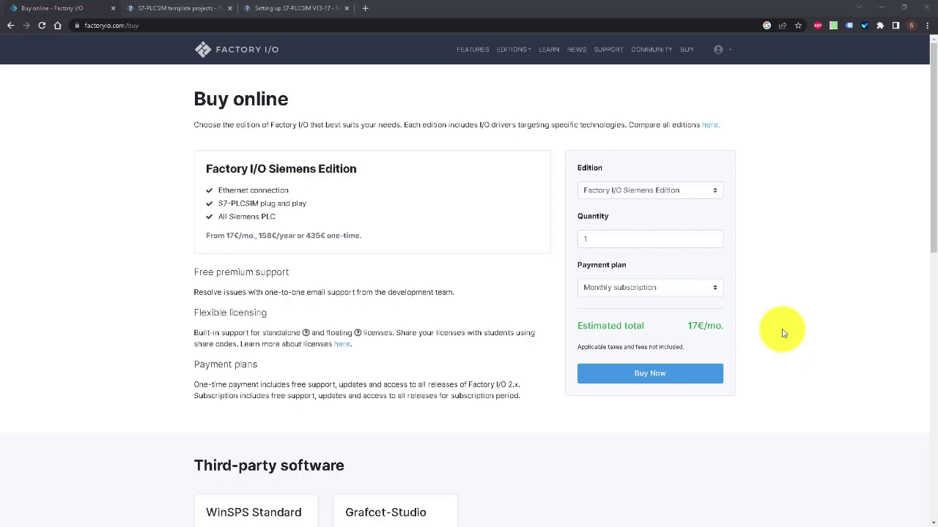
pyautogui.moveTo(189, 98); pyautogui.dragTo(334, 98)
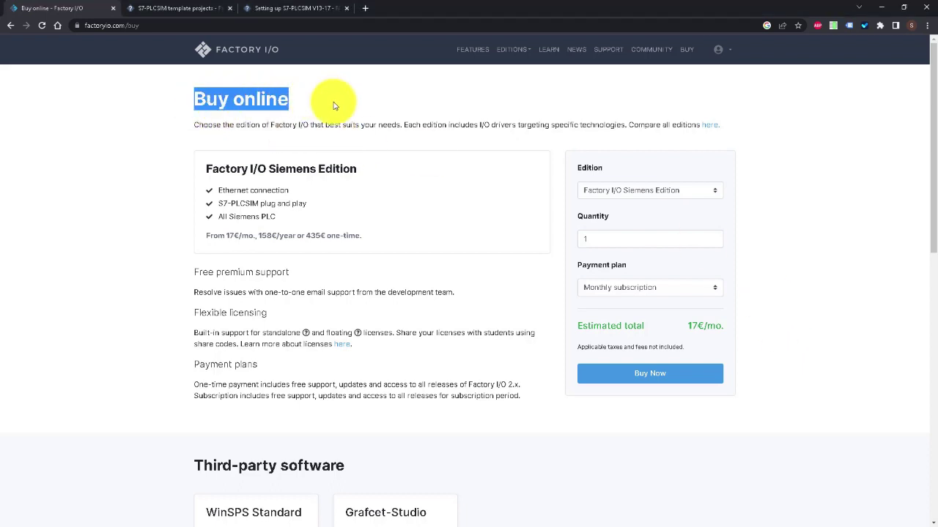
pyautogui.click(357, 97)
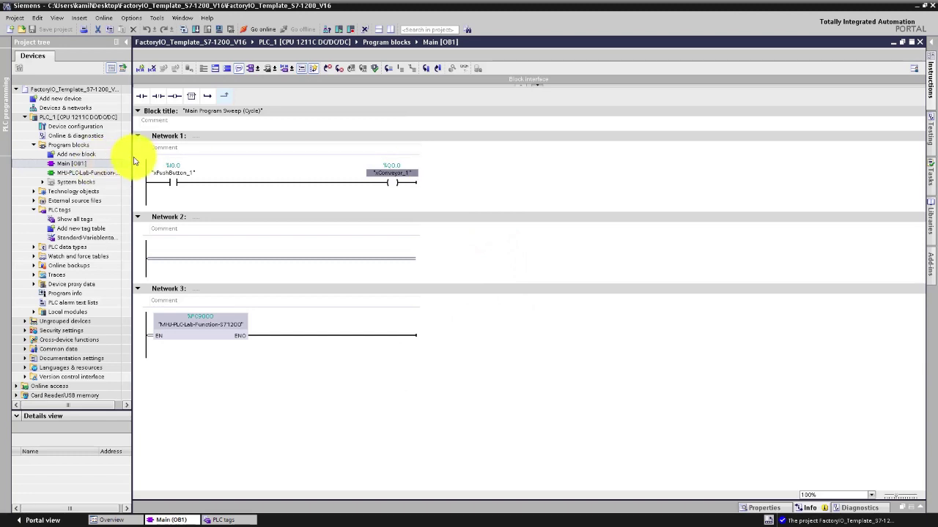
# - Widen the project tree and select PLC_1 via its Device configuration entry
pyautogui.moveTo(132, 157); pyautogui.dragTo(219, 160)
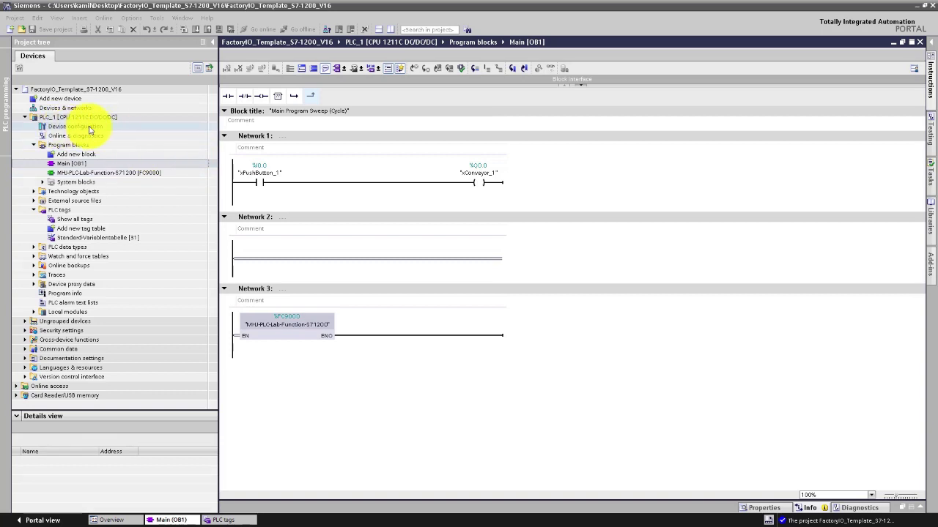
pyautogui.click(90, 129)
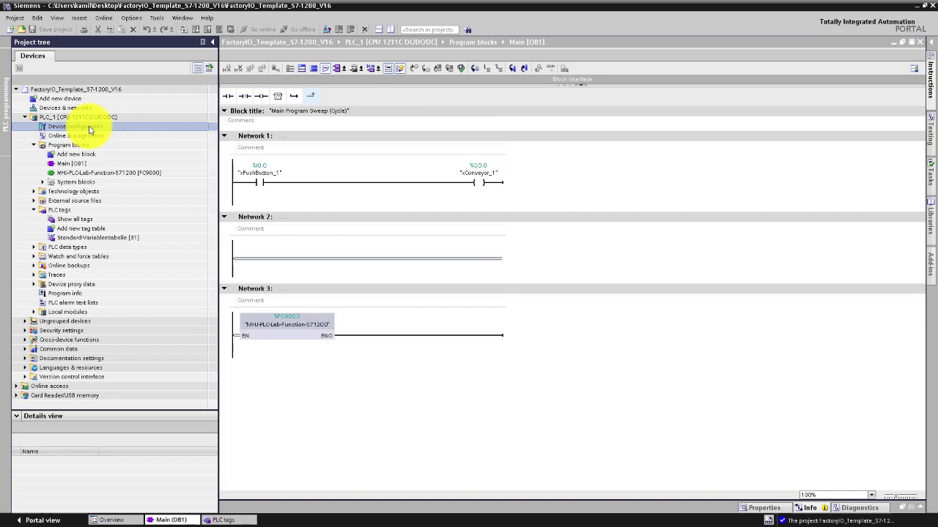
pyautogui.click(90, 119)
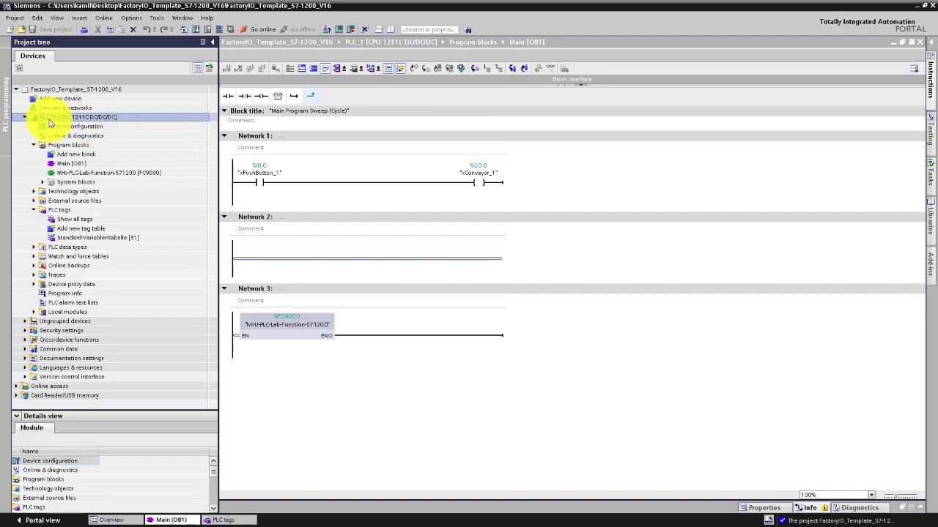
# - Start PLC_1 simulation and download the program, starting the module afterwards
pyautogui.click(218, 33)
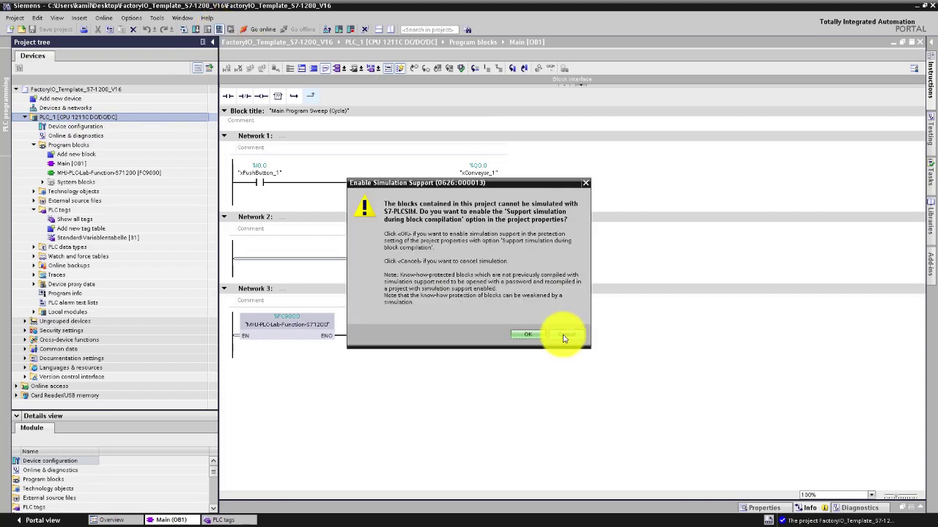
pyautogui.click(531, 337)
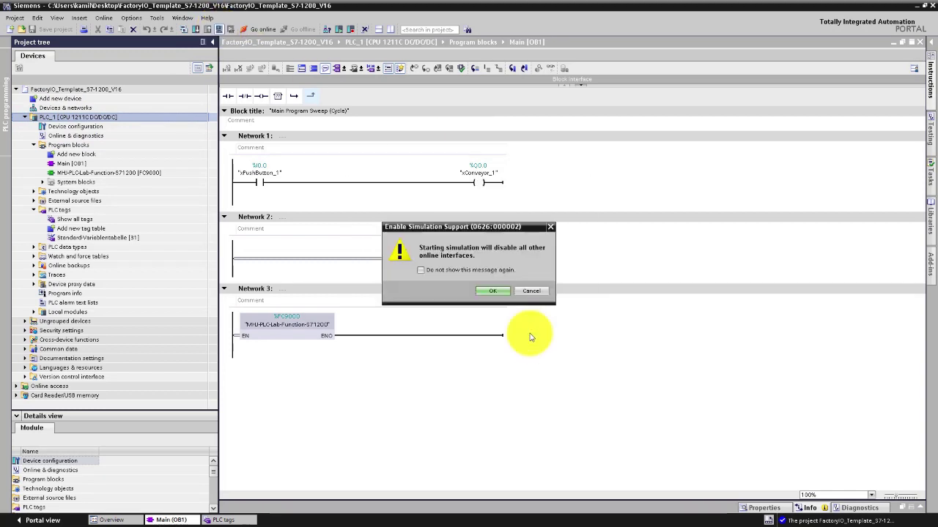
pyautogui.click(494, 292)
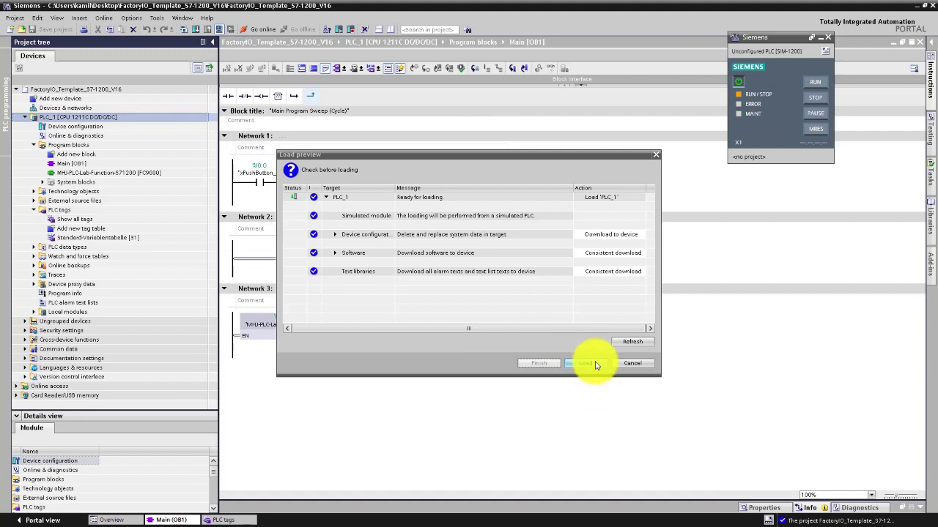
pyautogui.click(593, 364)
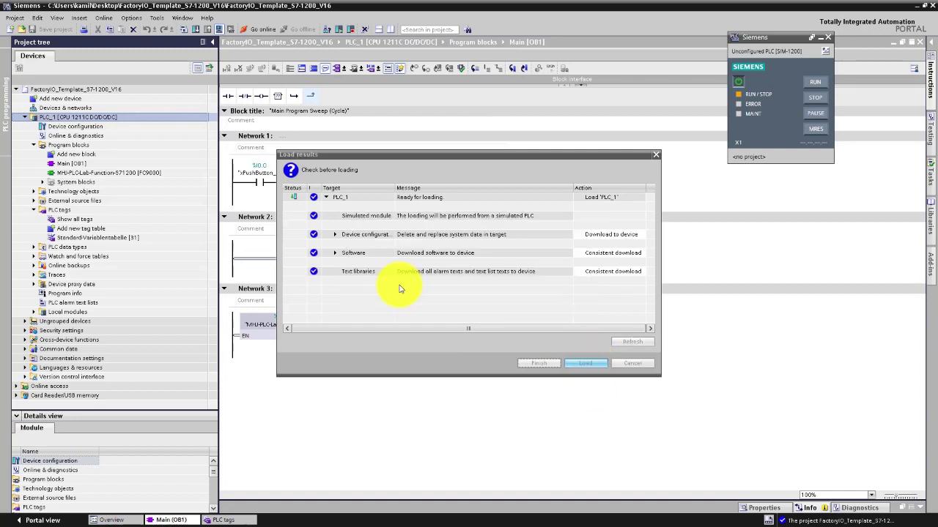
pyautogui.click(608, 219)
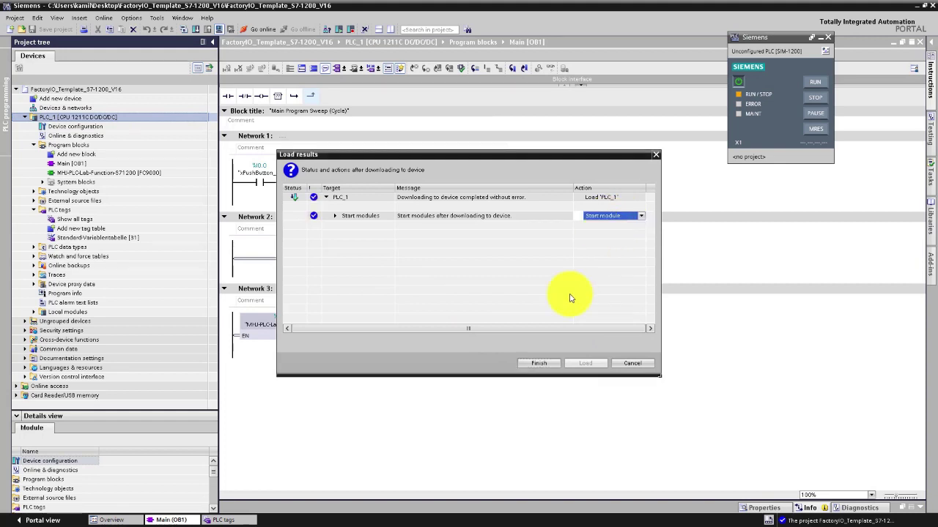
pyautogui.click(538, 364)
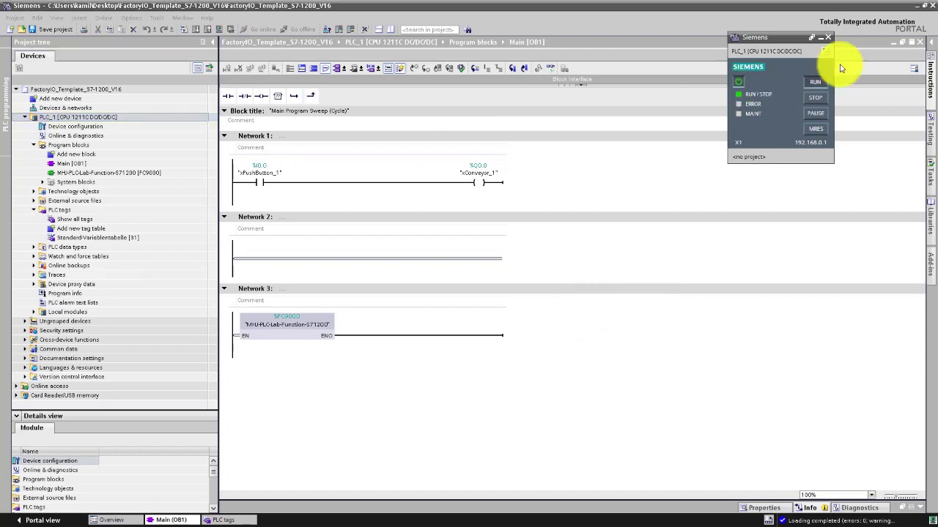
# - Minimize TIA Portal and the template project folder window
pyautogui.click(919, 10)
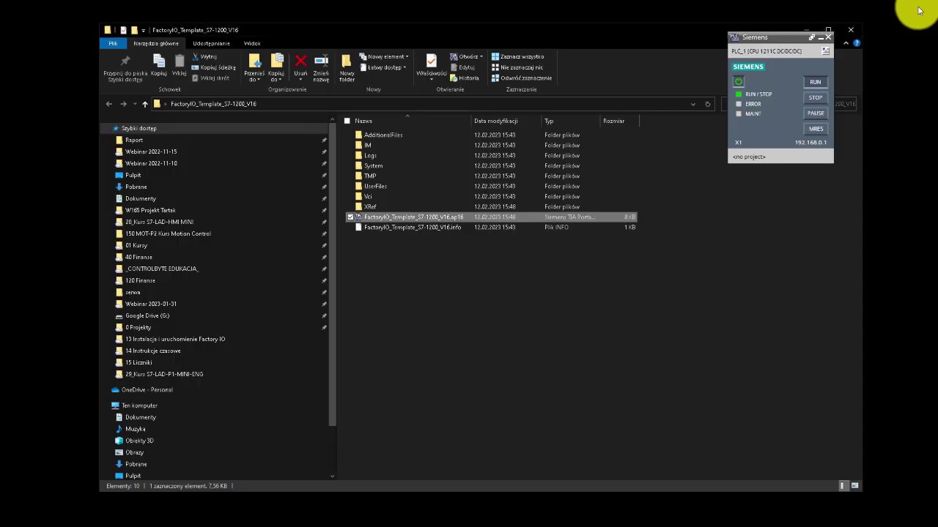
pyautogui.click(820, 37)
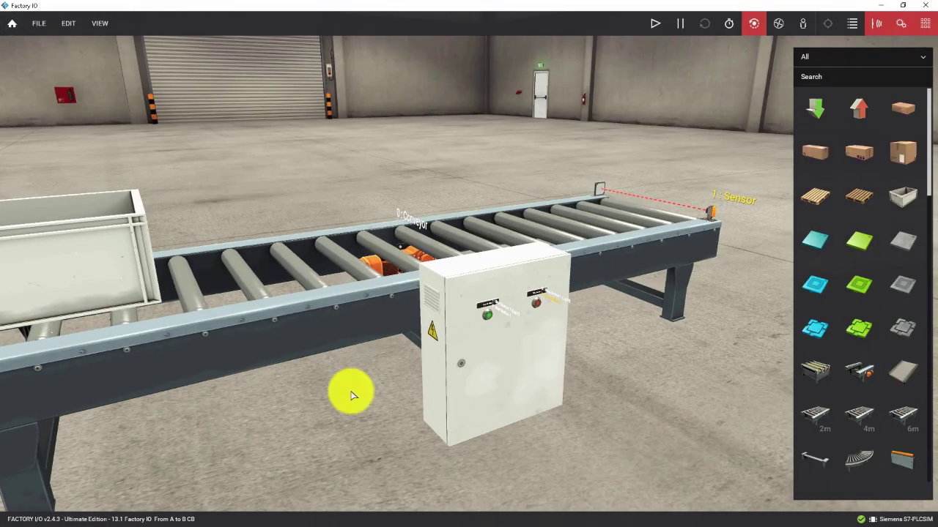
# - Zoom out to view the whole conveyor scene
pyautogui.scroll(-5, 351, 396)
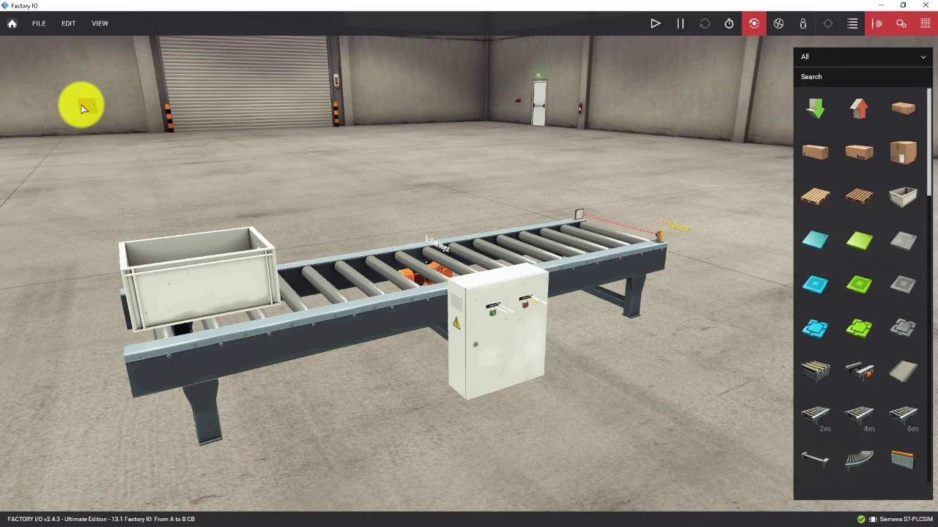
# - Choose Siemens S7-PLCSIM as the Factory I/O driver
pyautogui.click(40, 29)
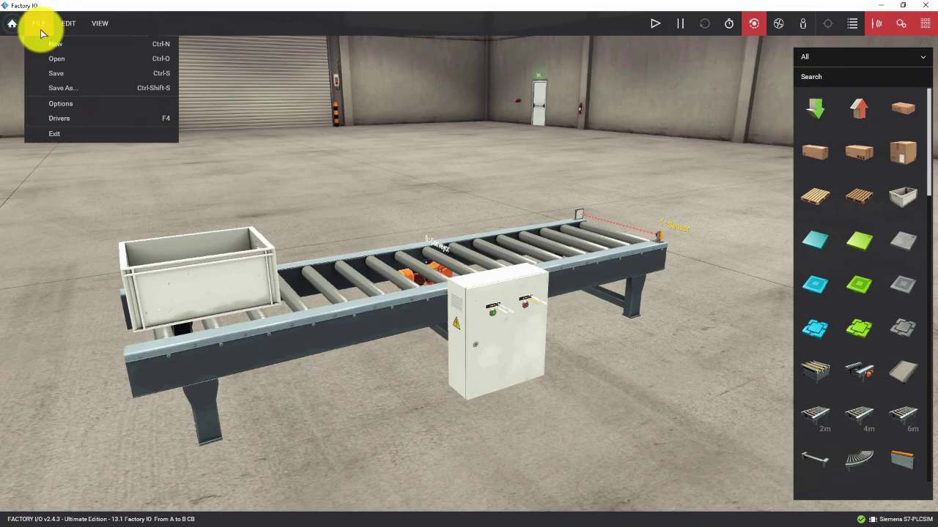
pyautogui.click(68, 122)
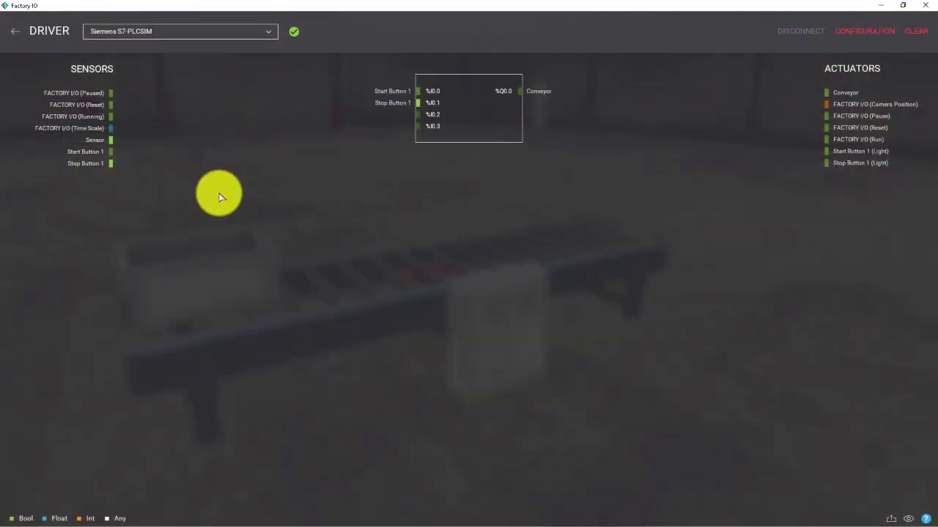
pyautogui.click(270, 35)
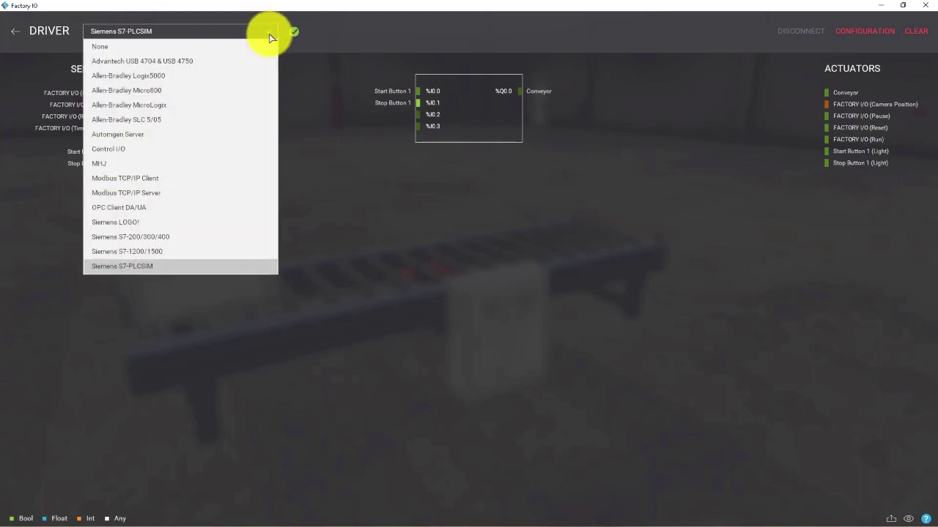
pyautogui.click(149, 270)
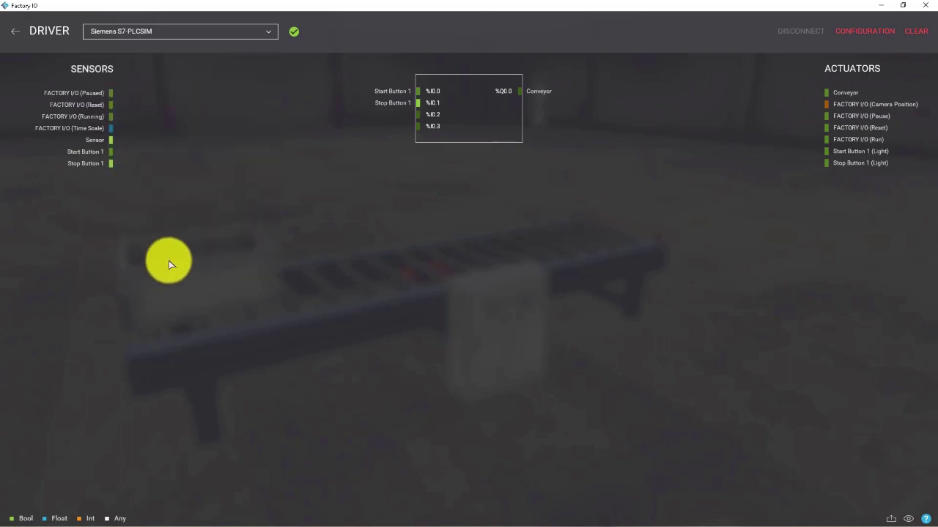
# - Configure the S7-PLCSIM driver for an S7-1200 with automatic connection enabled
pyautogui.click(852, 32)
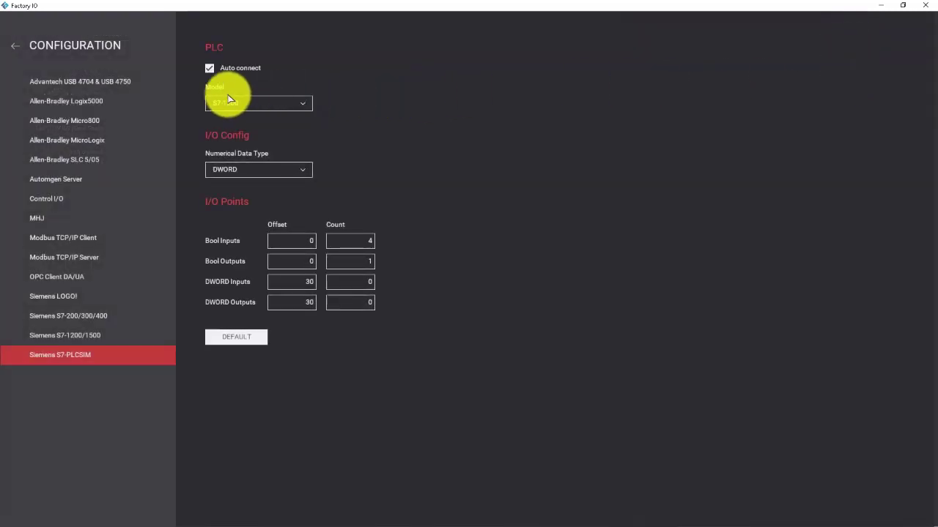
pyautogui.click(306, 106)
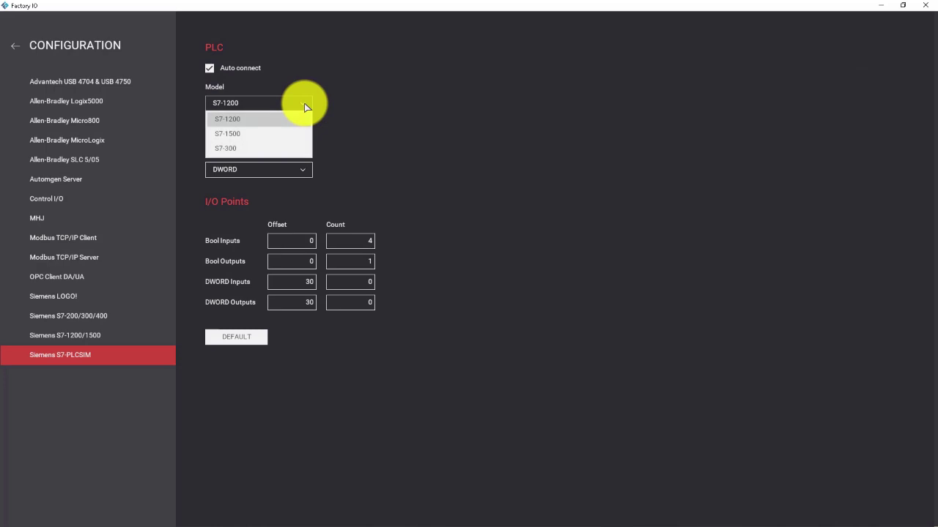
pyautogui.click(236, 124)
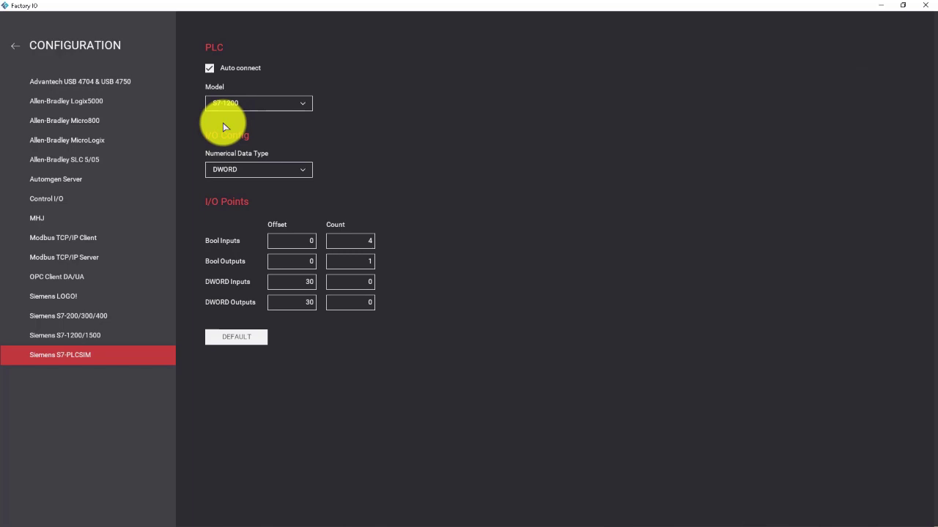
pyautogui.click(208, 68)
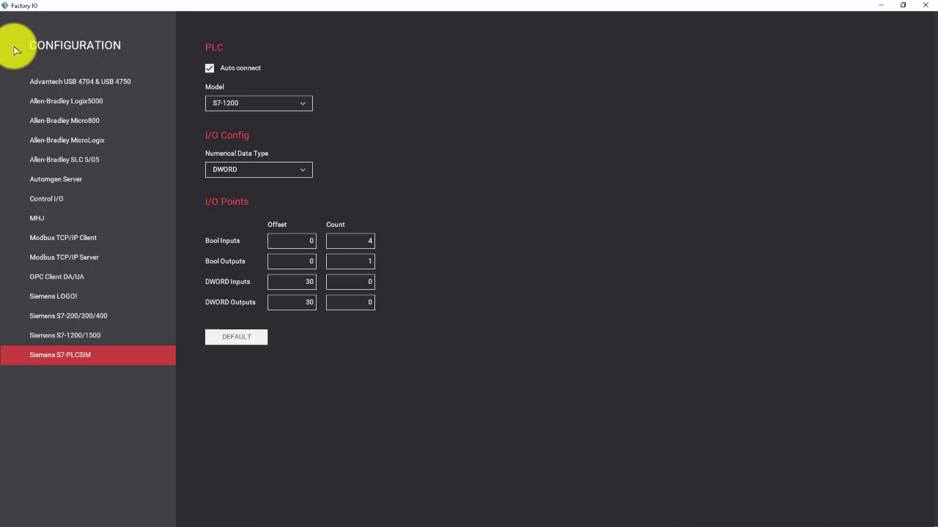
pyautogui.click(17, 48)
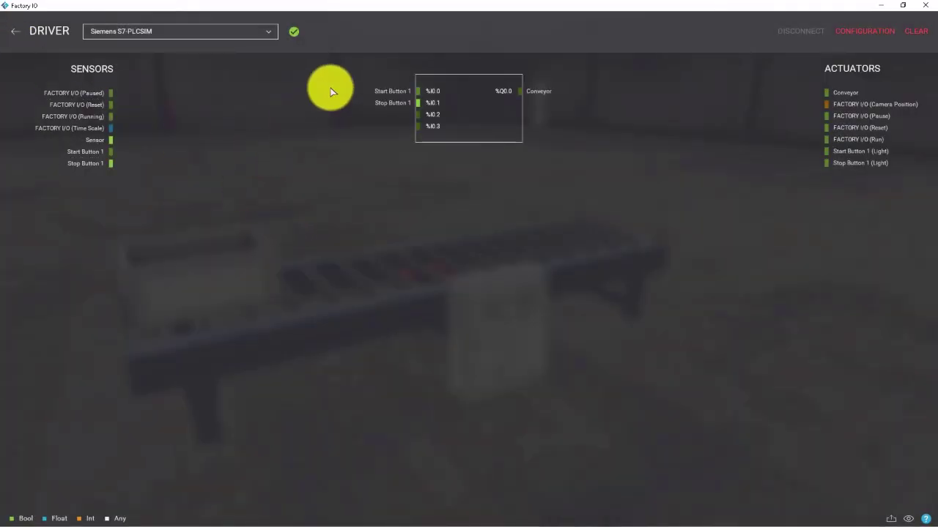
# - Clear existing mappings, then assign Start Button 1 %I0.0, Stop Button 1 %I0.1, Conveyor %Q0.0
pyautogui.rightClick(393, 92)
pyautogui.click(430, 104)
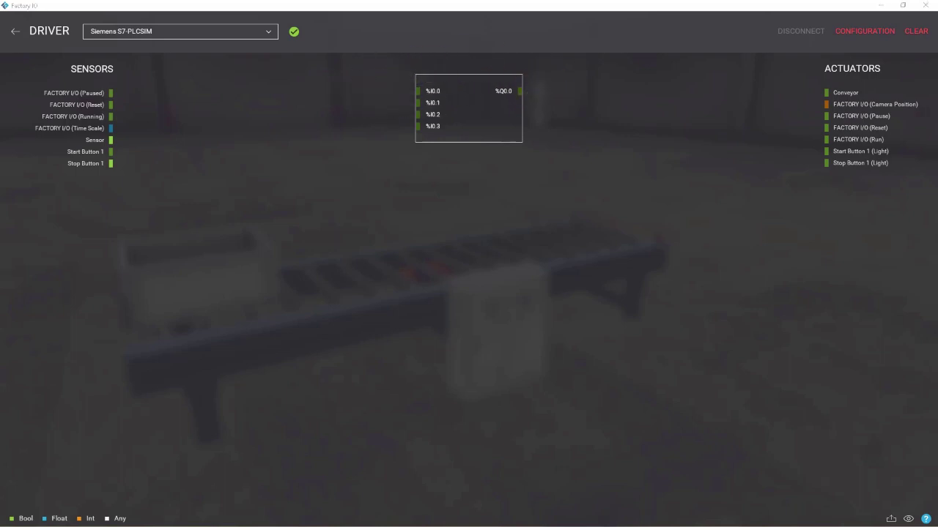
pyautogui.moveTo(87, 153); pyautogui.dragTo(387, 93)
pyautogui.moveTo(77, 165)
pyautogui.mouseDown()
pyautogui.moveTo(91, 79)
pyautogui.moveTo(391, 108)
pyautogui.mouseUp()
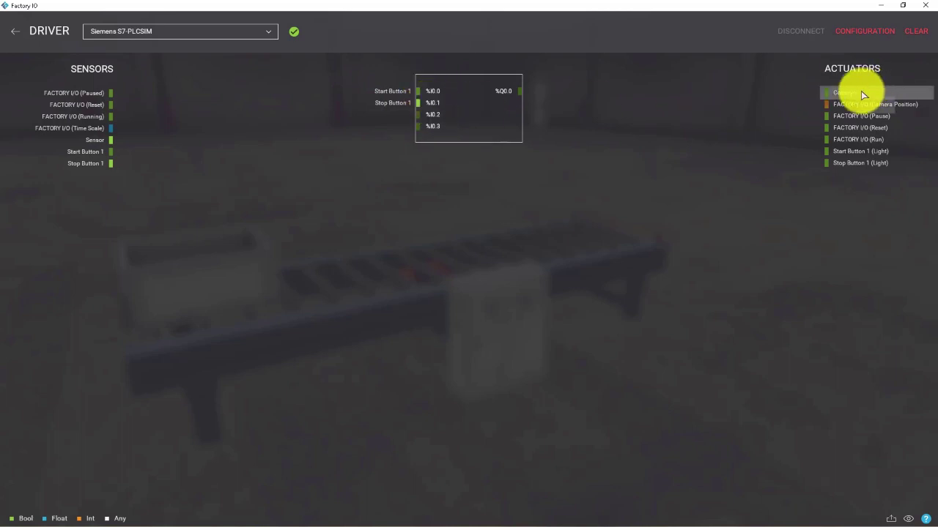
pyautogui.moveTo(859, 97)
pyautogui.mouseDown()
pyautogui.moveTo(638, 80)
pyautogui.moveTo(521, 91)
pyautogui.mouseUp()
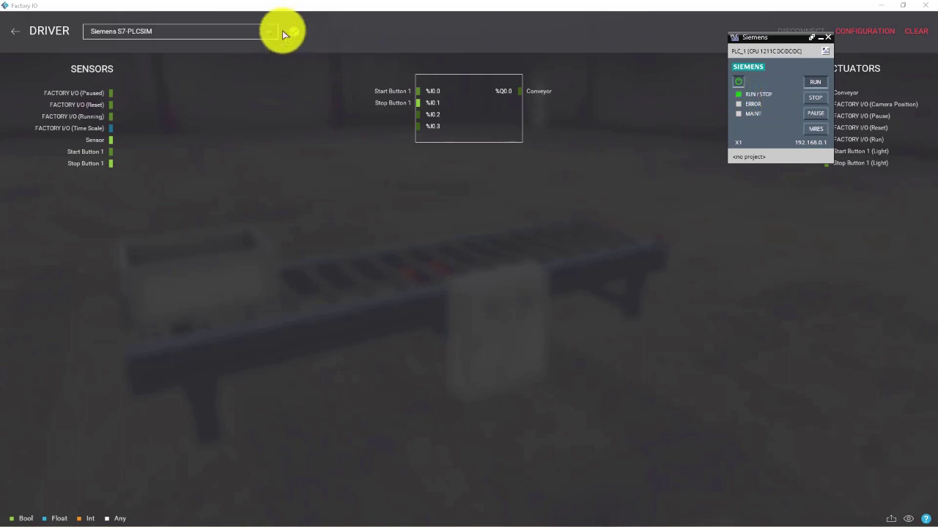
# - Minimize PLCSIM, leave the driver setup and start the conveyor simulation in run mode
pyautogui.click(820, 37)
pyautogui.click(16, 31)
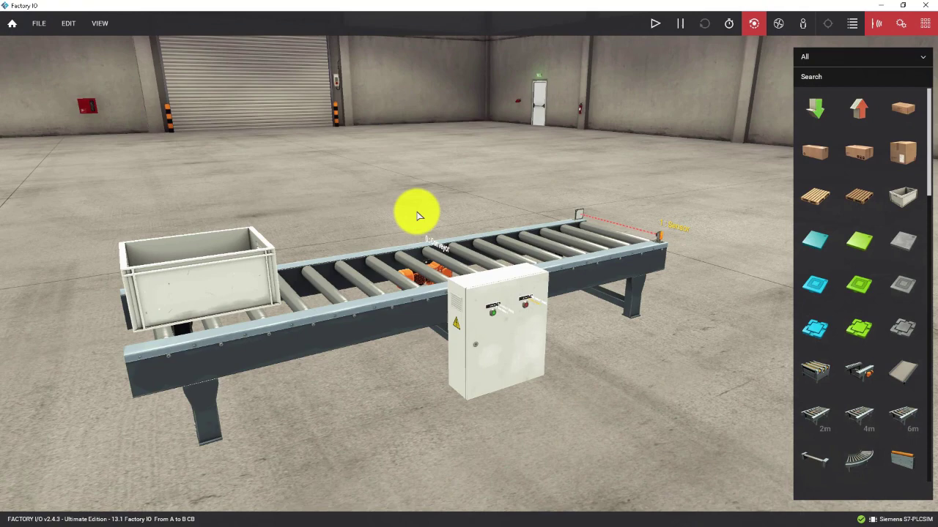
pyautogui.click(654, 26)
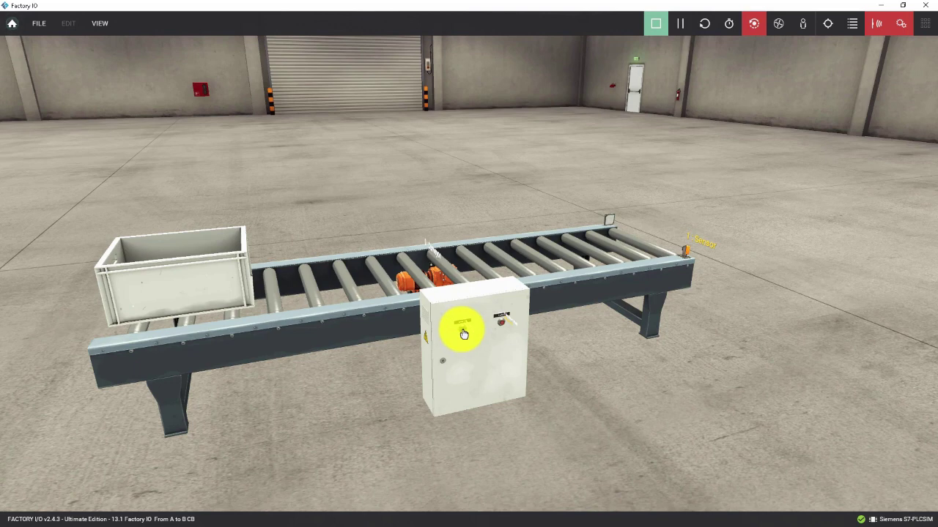
pyautogui.moveTo(218, 294); pyautogui.dragTo(215, 303)
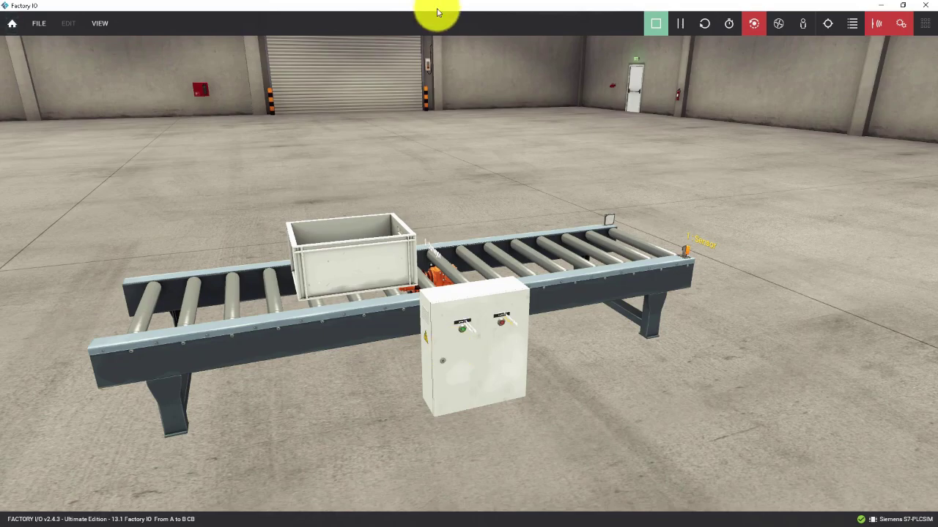
# - Snap Factory I/O to the right half and TIA Portal to the left half
pyautogui.moveTo(438, 12); pyautogui.dragTo(931, 132)
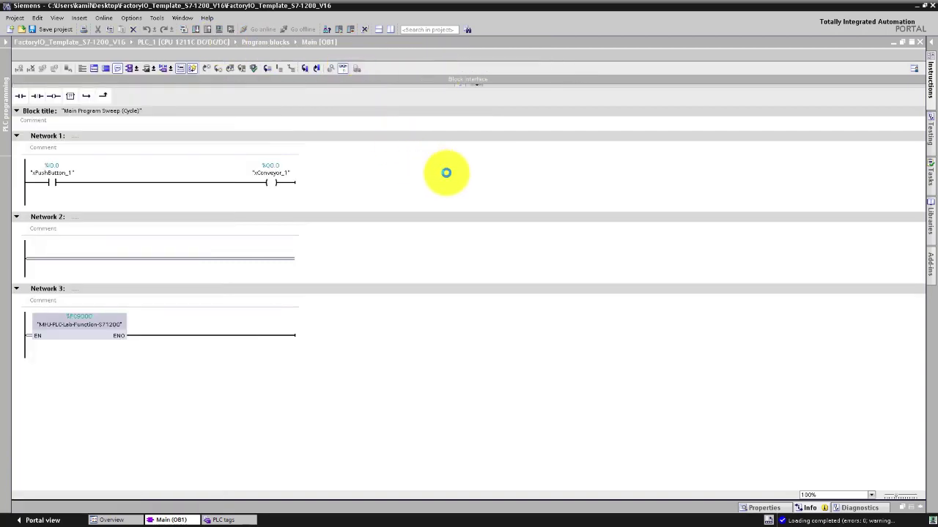
pyautogui.press('super+Left')
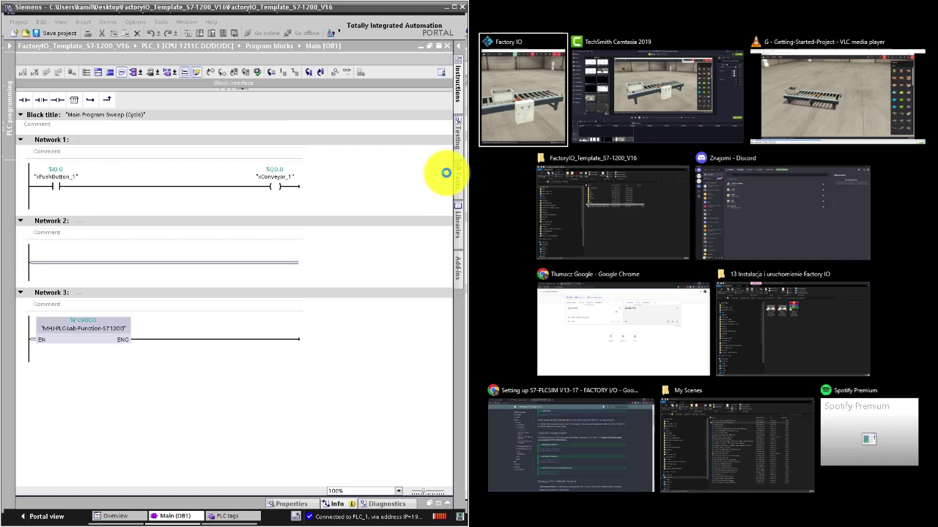
pyautogui.click(488, 111)
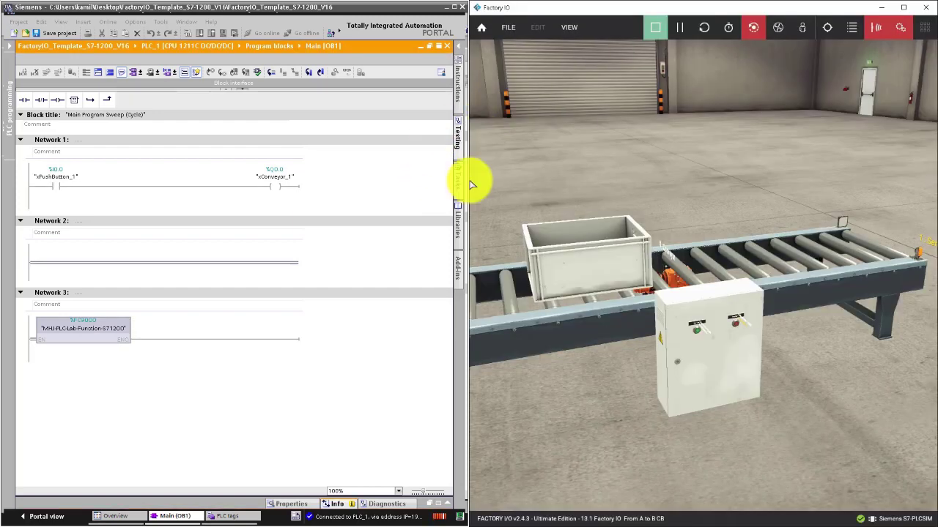
# - Press Start Button 1 so the crate rolls toward the sensor while TIA Portal monitors Network 1
pyautogui.click(356, 174)
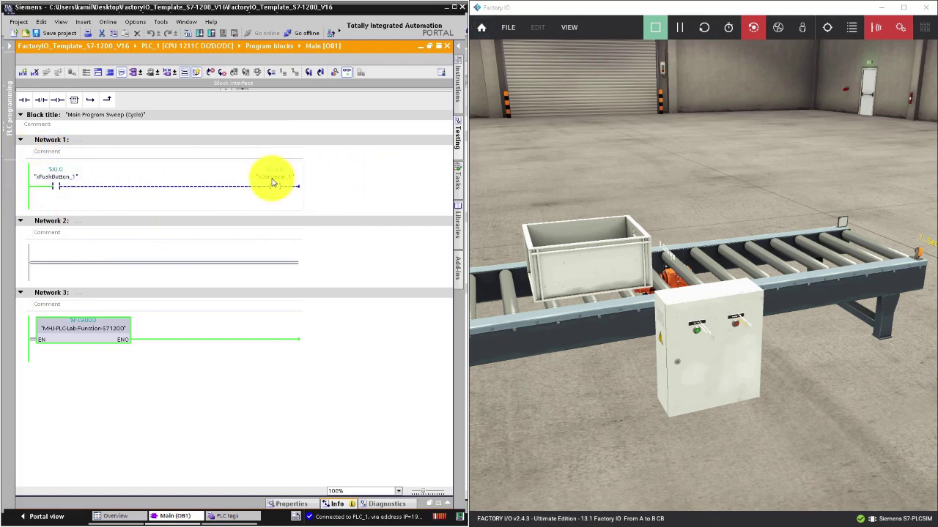
pyautogui.click(700, 335)
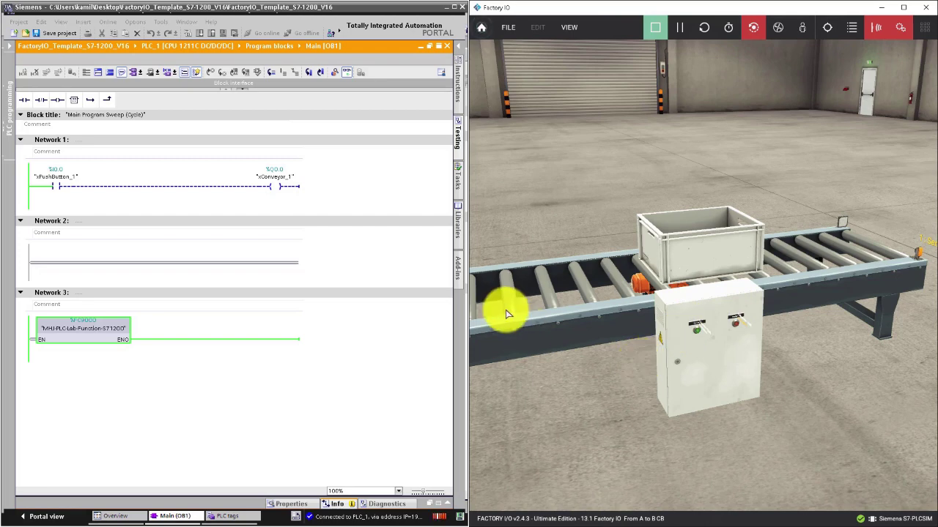
pyautogui.click(439, 187)
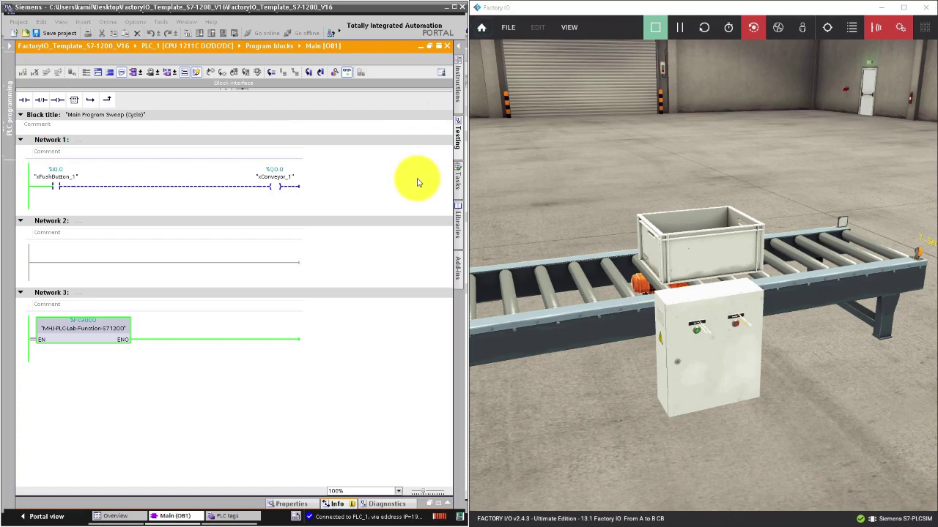
pyautogui.click(507, 29)
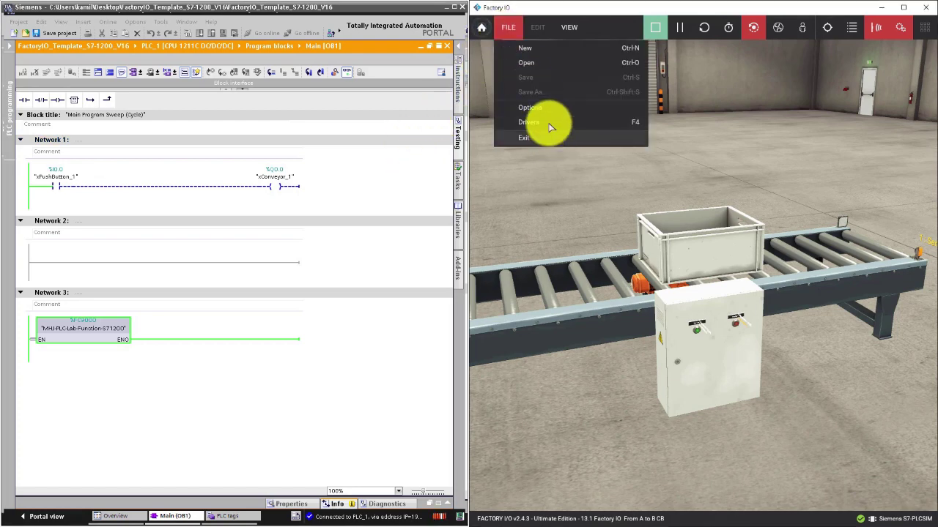
pyautogui.click(409, 183)
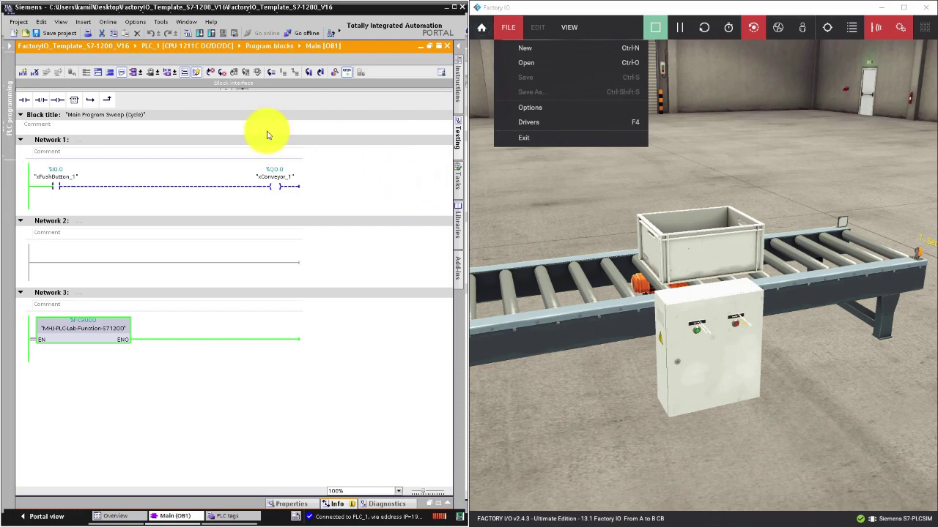
pyautogui.click(582, 9)
pyautogui.click(562, 224)
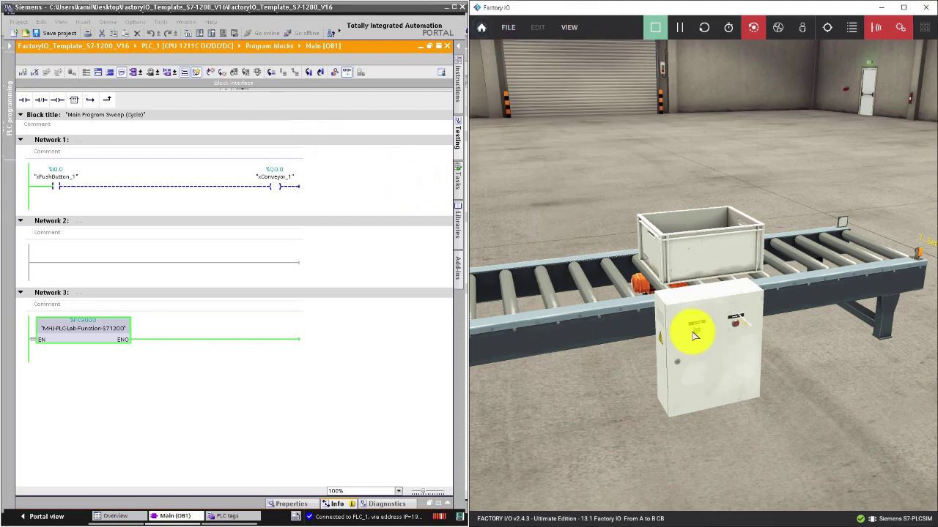
pyautogui.click(698, 336)
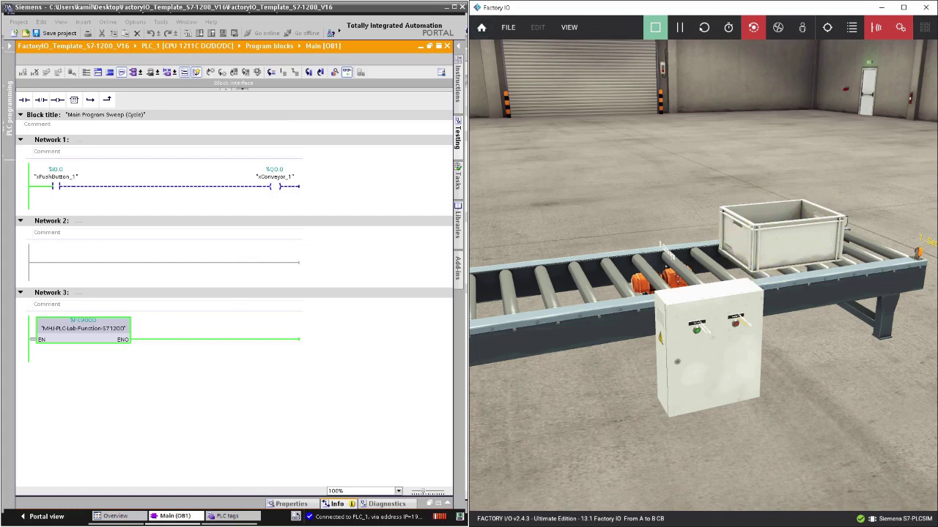
# - Maximize Factory I/O and return to edit mode, resetting the crate to the conveyor start
pyautogui.click(402, 202)
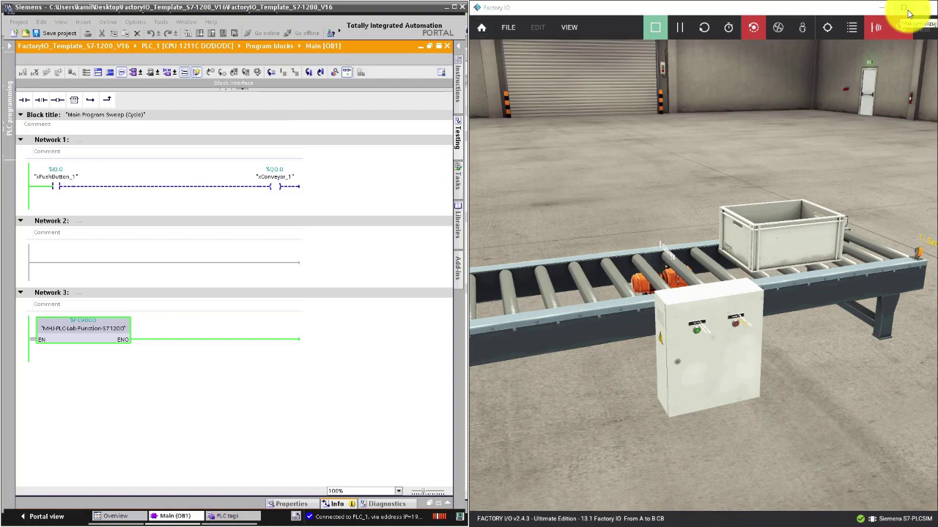
pyautogui.click(905, 9)
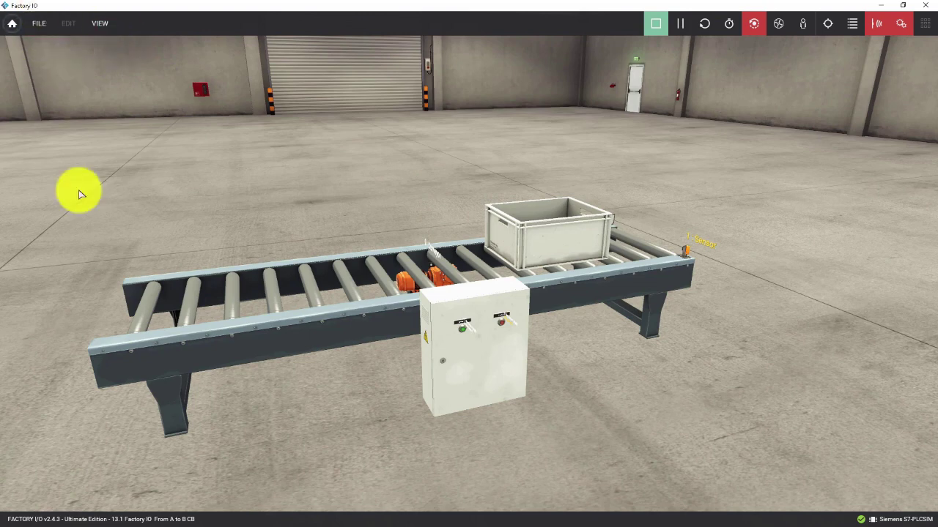
pyautogui.click(656, 27)
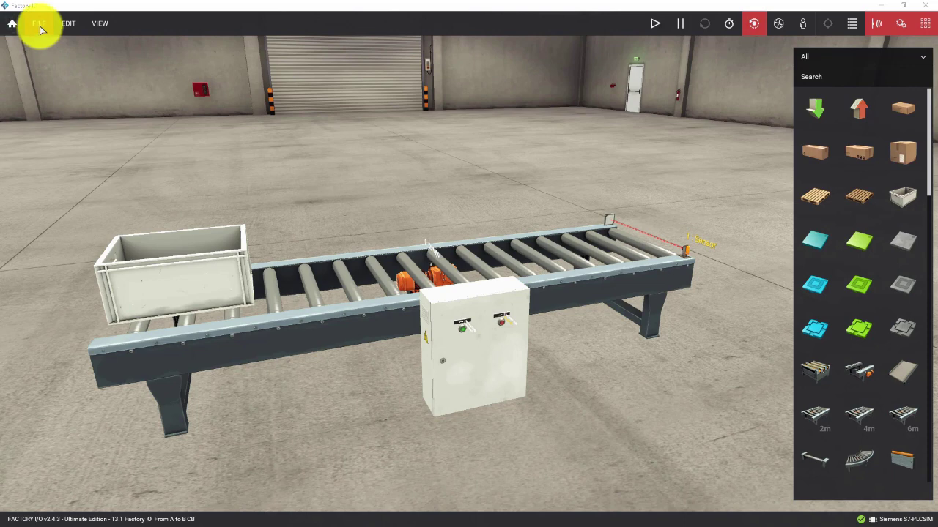
# - Show the Options Controls tab and inspect the Move Forward key binding
pyautogui.click(40, 25)
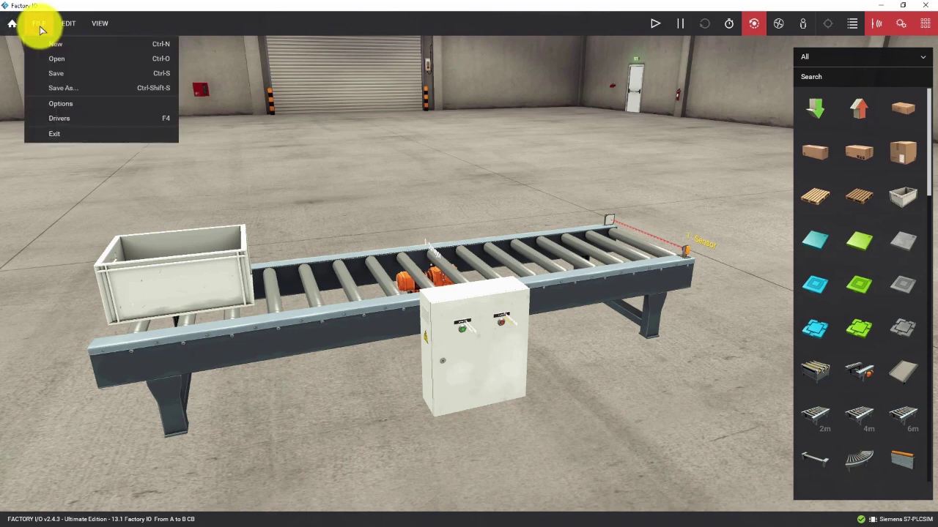
pyautogui.click(75, 104)
pyautogui.click(57, 140)
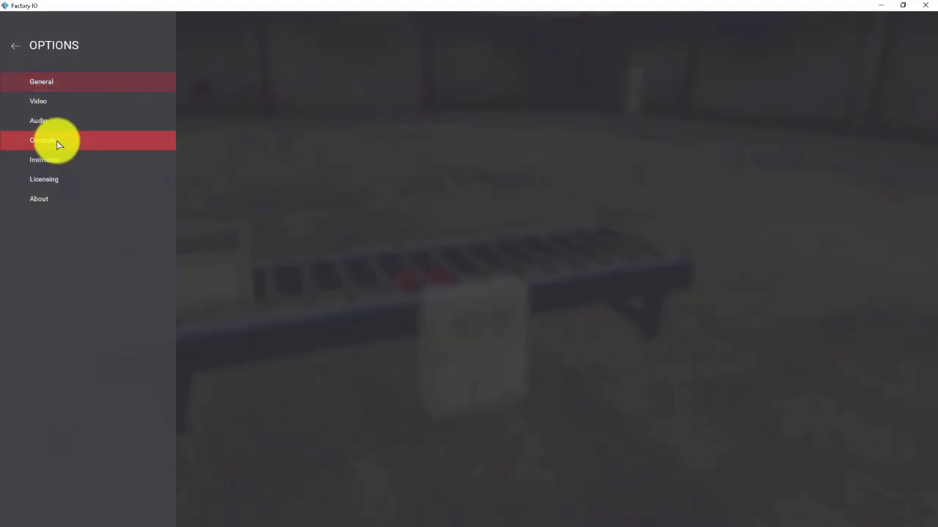
pyautogui.click(334, 76)
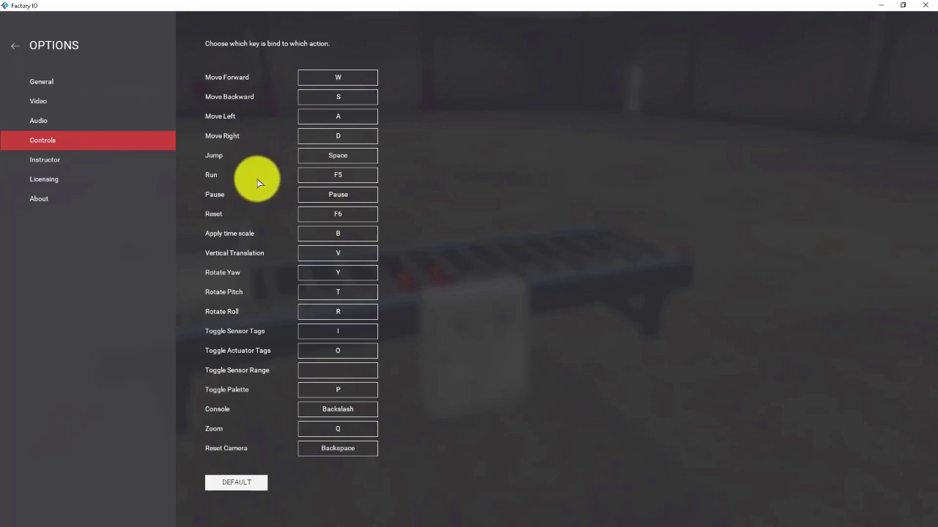
# - Close Options and orbit and zoom around the conveyor until the control box faces front
pyautogui.click(19, 49)
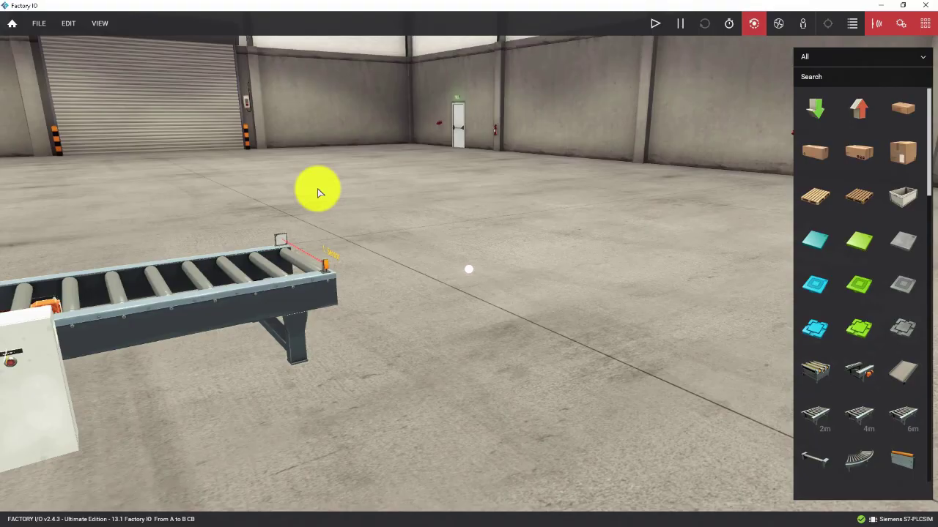
pyautogui.moveTo(318, 192)
pyautogui.mouseDown(button='right')
pyautogui.moveTo(361, 192)
pyautogui.moveTo(372, 230)
pyautogui.moveTo(341, 151)
pyautogui.moveTo(354, 197)
pyautogui.mouseUp(button='right')
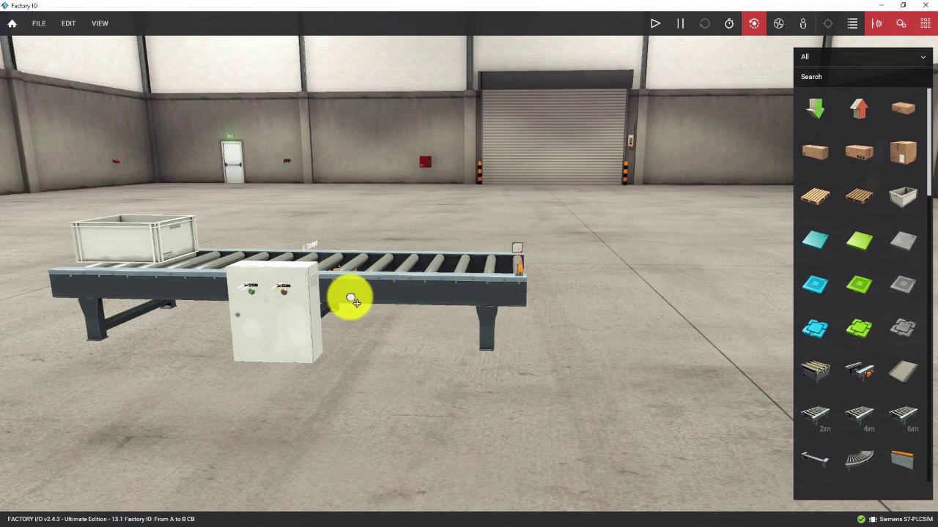
pyautogui.click(350, 297)
pyautogui.scroll(2, 349, 297)
pyautogui.scroll(-3, 350, 302)
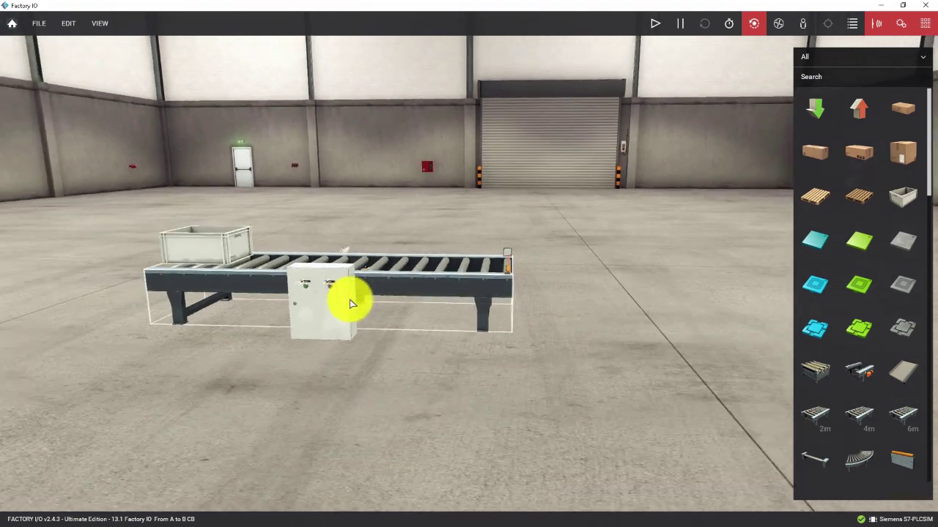
pyautogui.scroll(4, 351, 302)
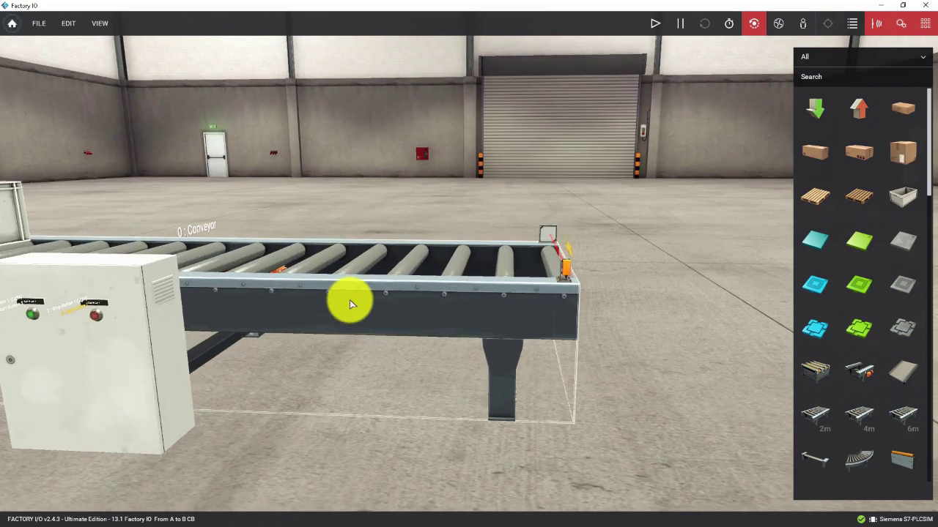
pyautogui.scroll(-2, 349, 302)
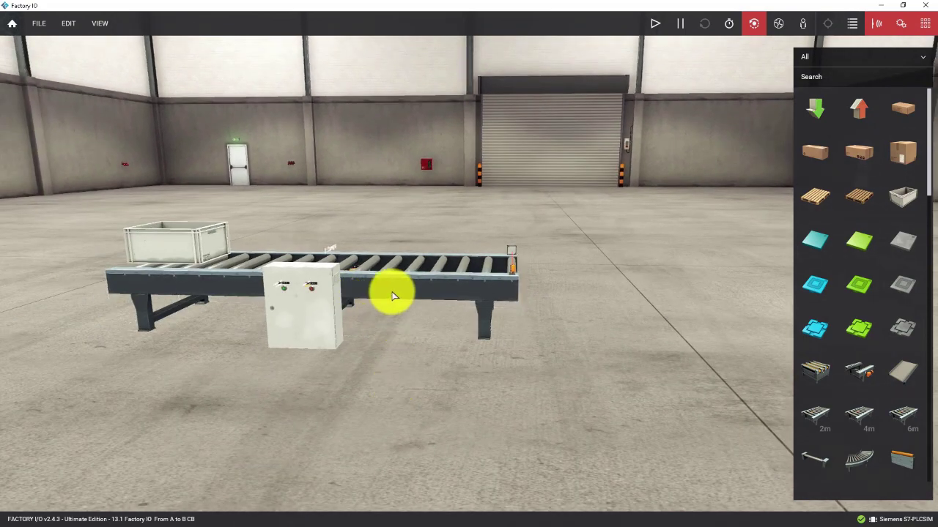
pyautogui.scroll(1, 392, 295)
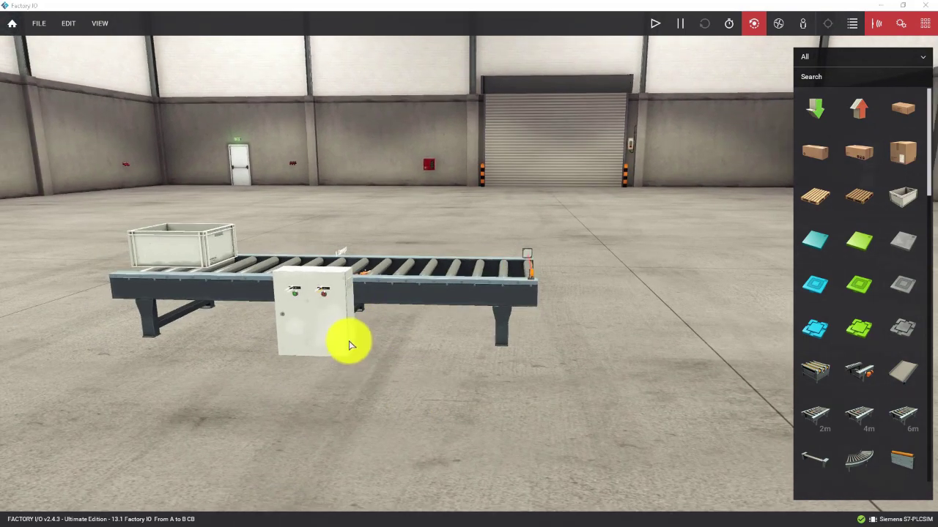
pyautogui.moveTo(350, 344); pyautogui.dragTo(455, 333, button='right')
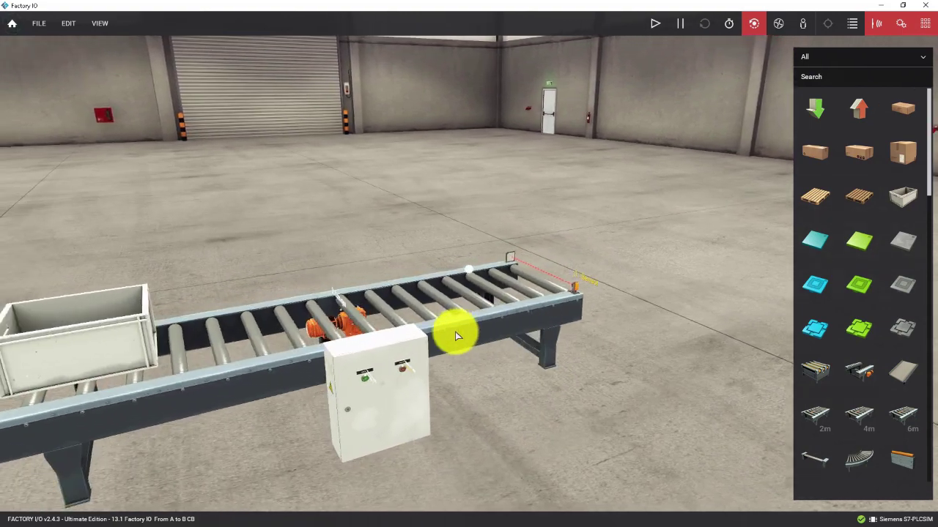
pyautogui.moveTo(455, 334); pyautogui.dragTo(652, 421, button='right')
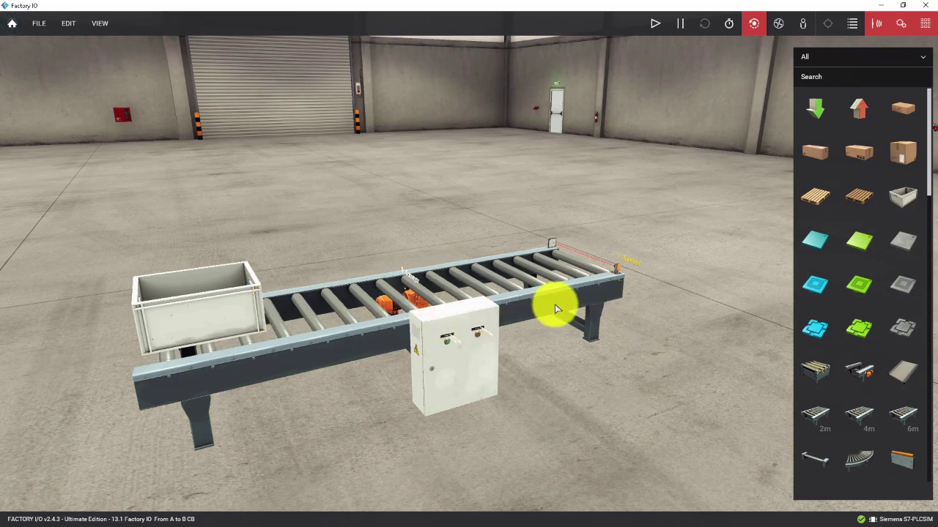
pyautogui.moveTo(649, 59); pyautogui.dragTo(597, 390, button='middle')
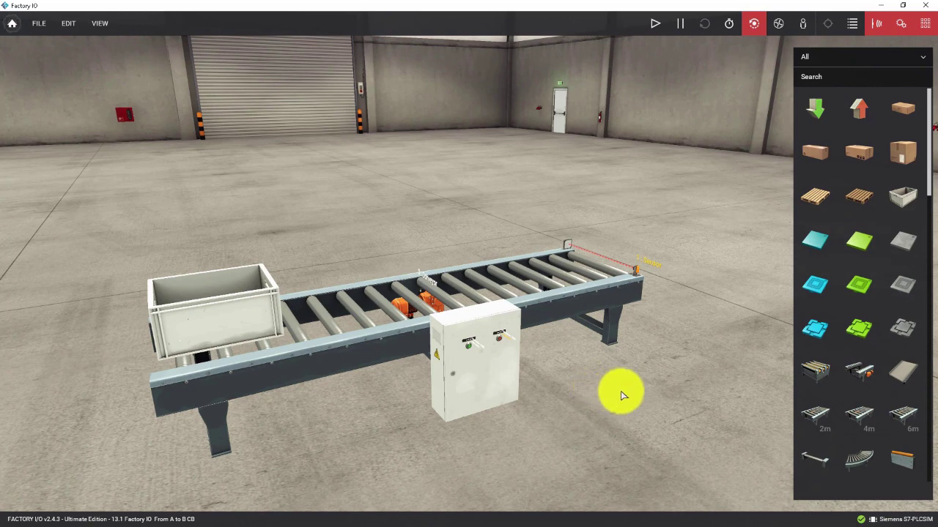
pyautogui.click(655, 30)
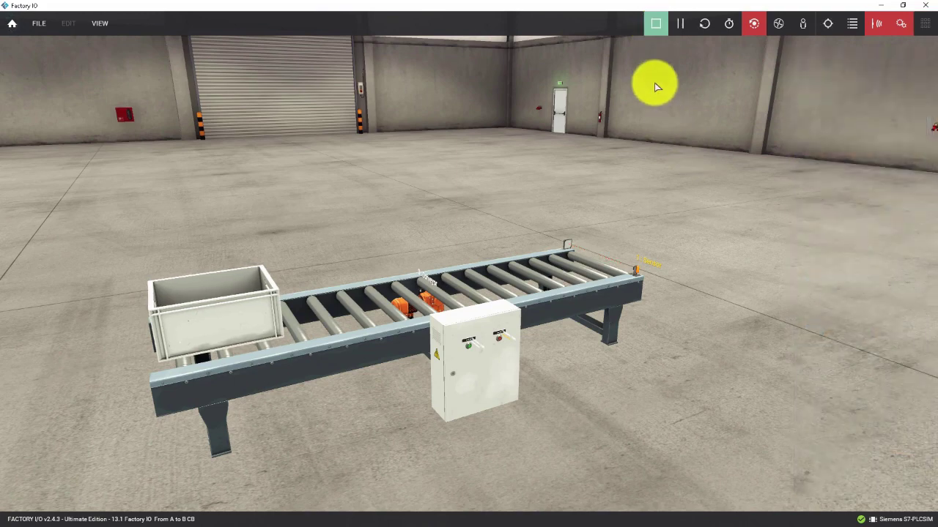
pyautogui.click(658, 28)
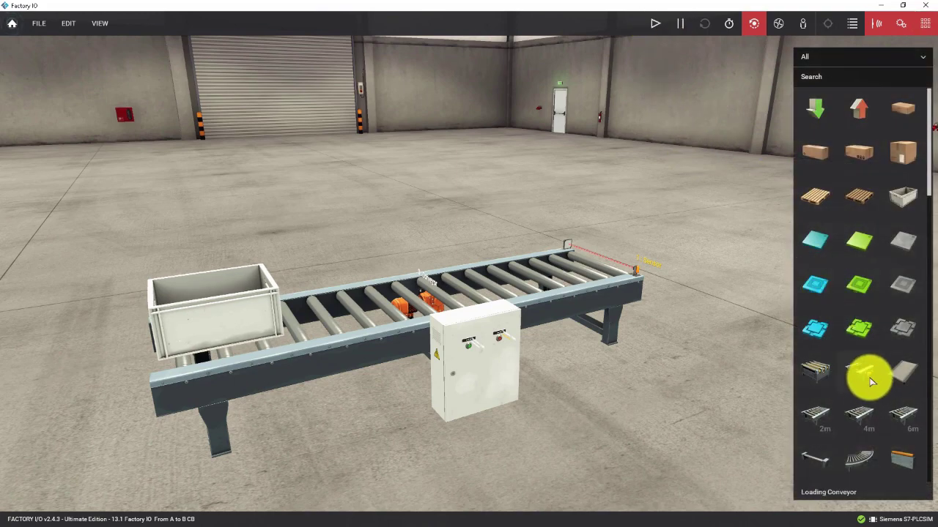
pyautogui.moveTo(871, 381); pyautogui.dragTo(670, 412)
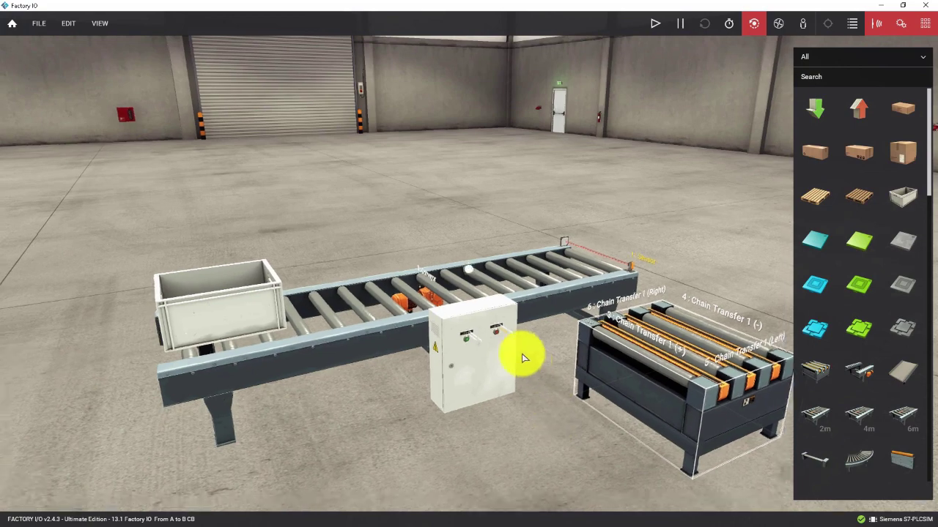
pyautogui.scroll(-3, 524, 358)
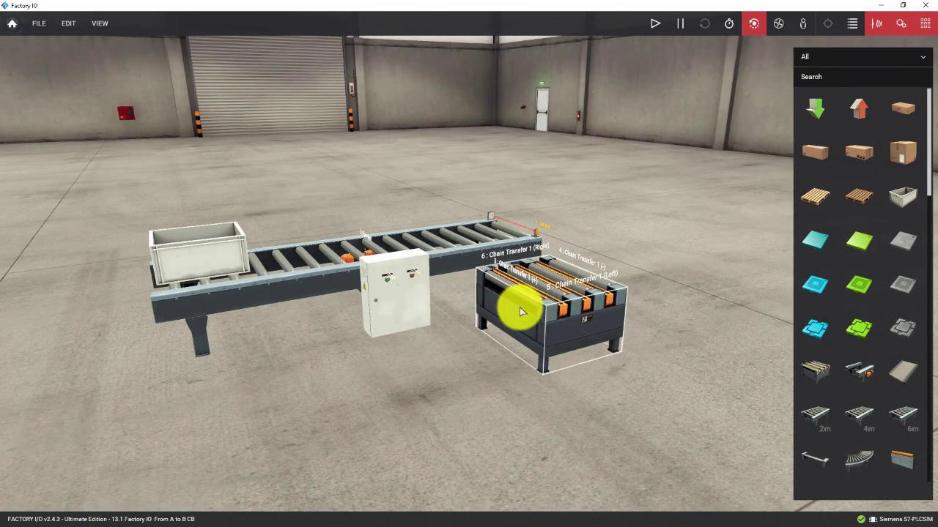
pyautogui.press('Delete')
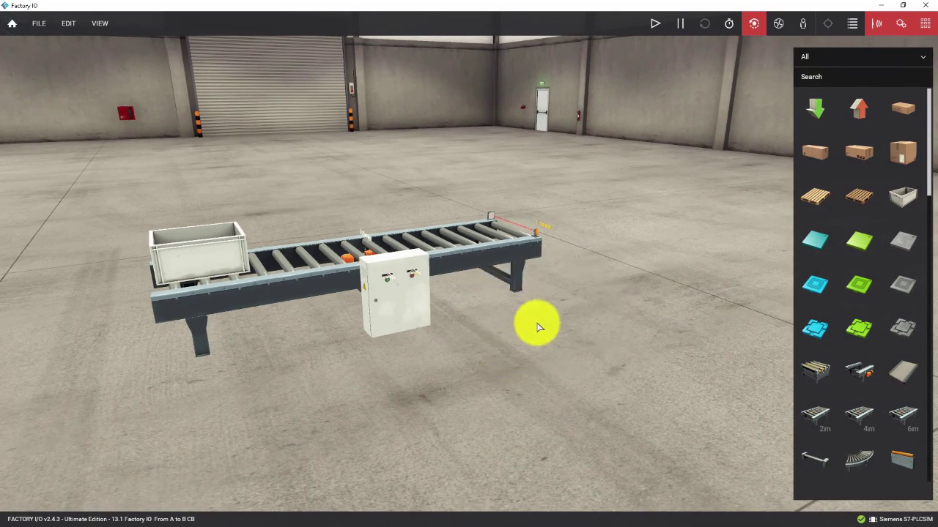
pyautogui.scroll(2, 414, 383)
pyautogui.scroll(2, 418, 293)
pyautogui.scroll(2, 418, 293)
pyautogui.scroll(2, 476, 360)
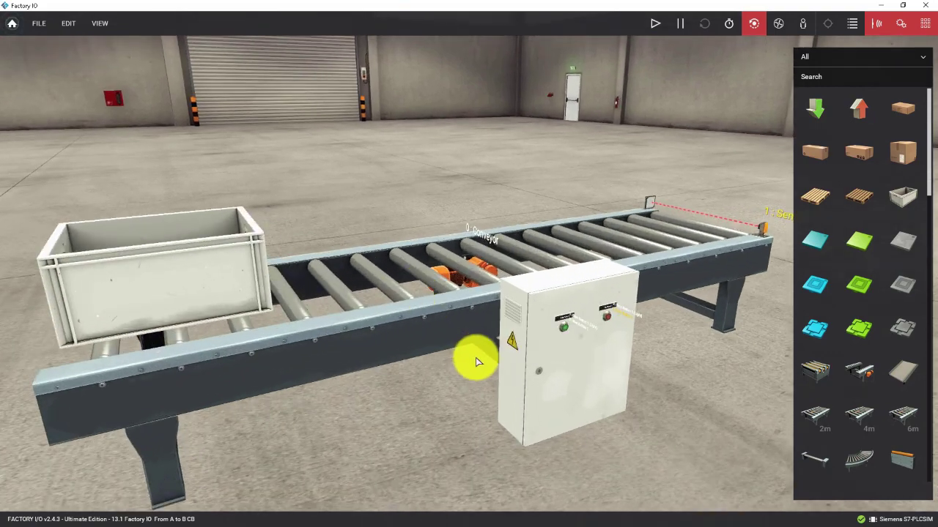
pyautogui.scroll(-2, 477, 360)
pyautogui.moveTo(816, 414); pyautogui.dragTo(584, 462)
pyautogui.press('Delete')
pyautogui.scroll(-1, 889, 366)
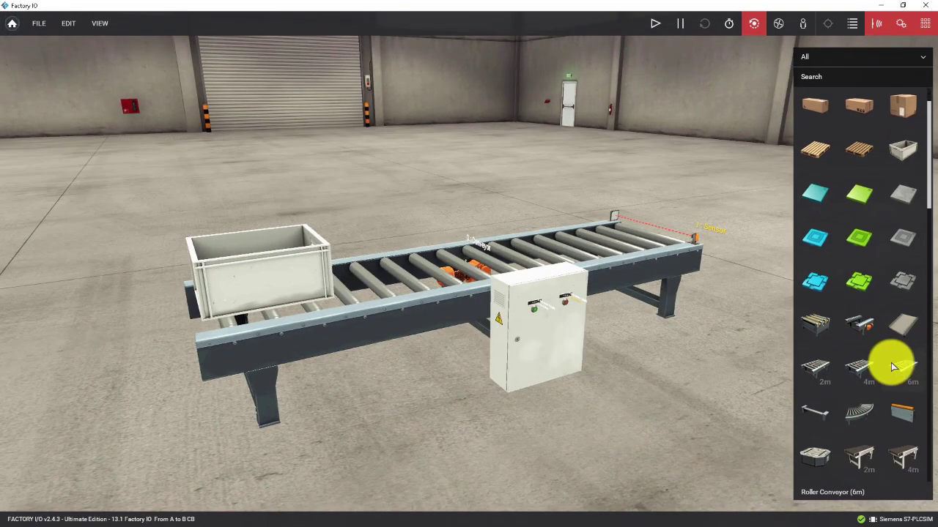
pyautogui.scroll(-5, 857, 344)
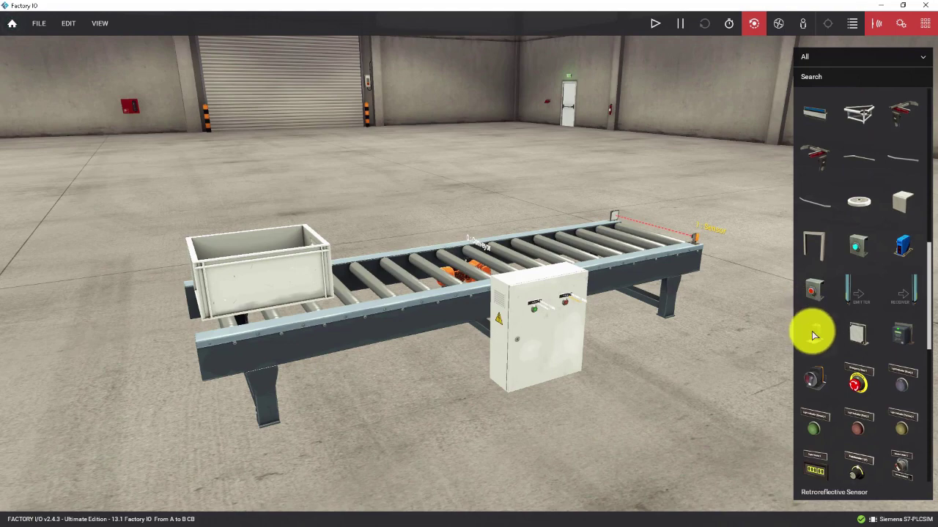
pyautogui.moveTo(813, 334); pyautogui.dragTo(671, 200)
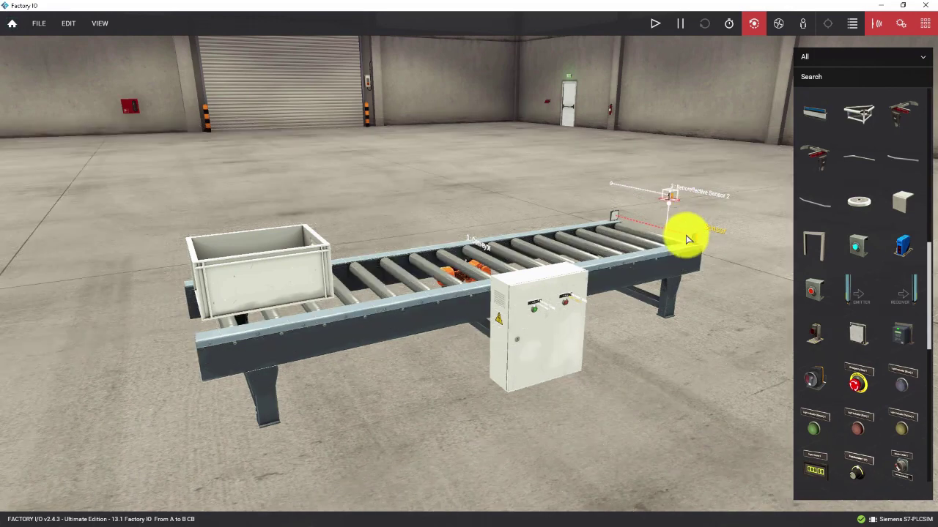
pyautogui.scroll(3, 691, 243)
pyautogui.scroll(3, 649, 308)
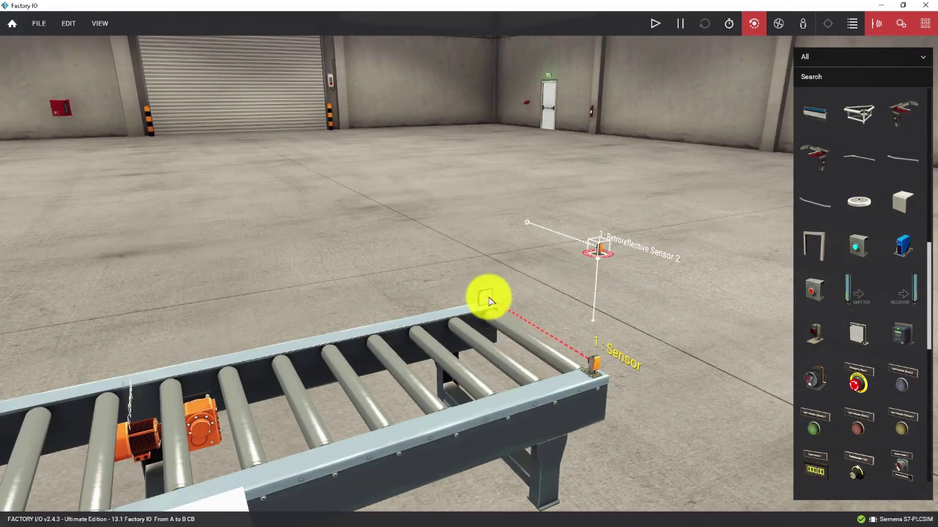
pyautogui.scroll(-3, 586, 366)
pyautogui.scroll(-2, 551, 371)
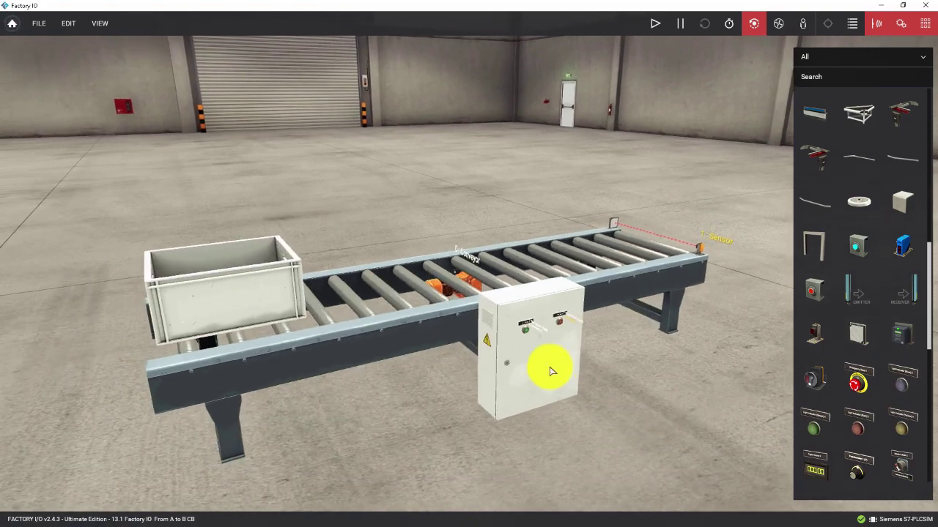
pyautogui.scroll(4, 863, 278)
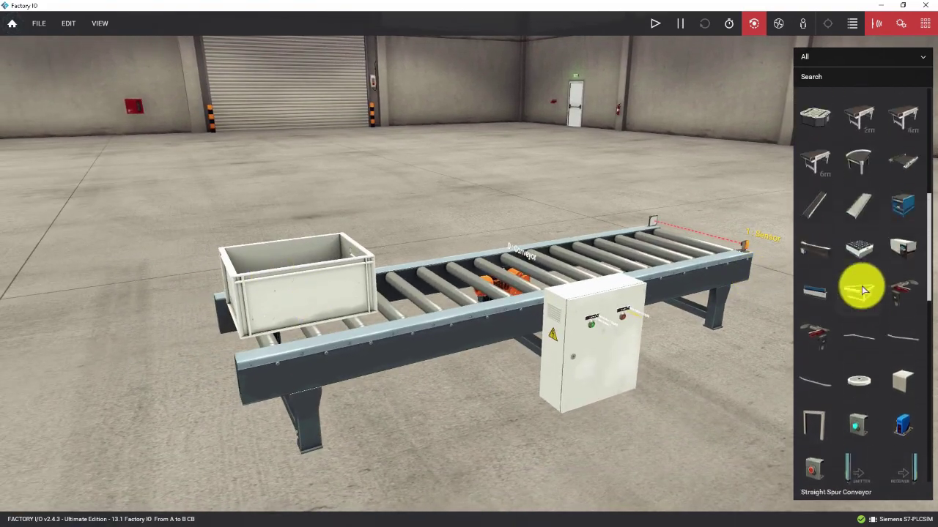
pyautogui.scroll(5, 863, 290)
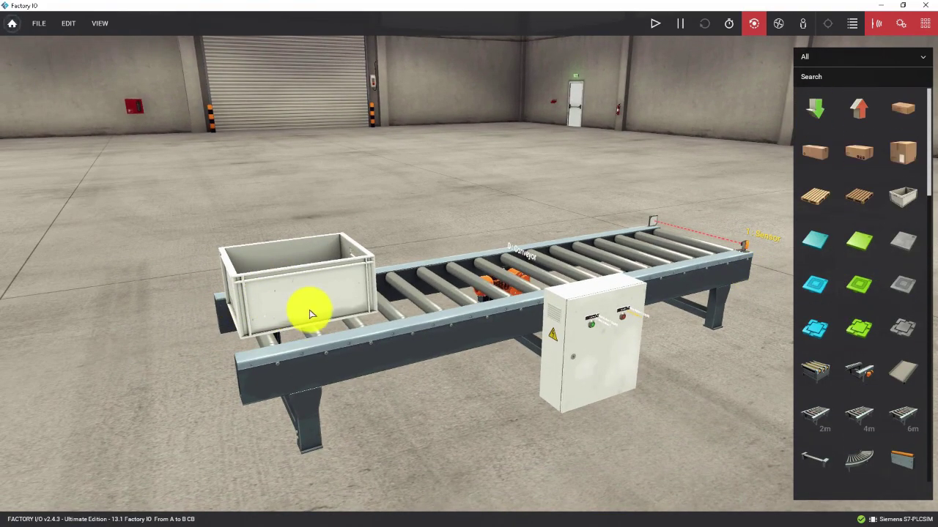
pyautogui.moveTo(901, 195); pyautogui.dragTo(452, 276)
pyautogui.press('Delete')
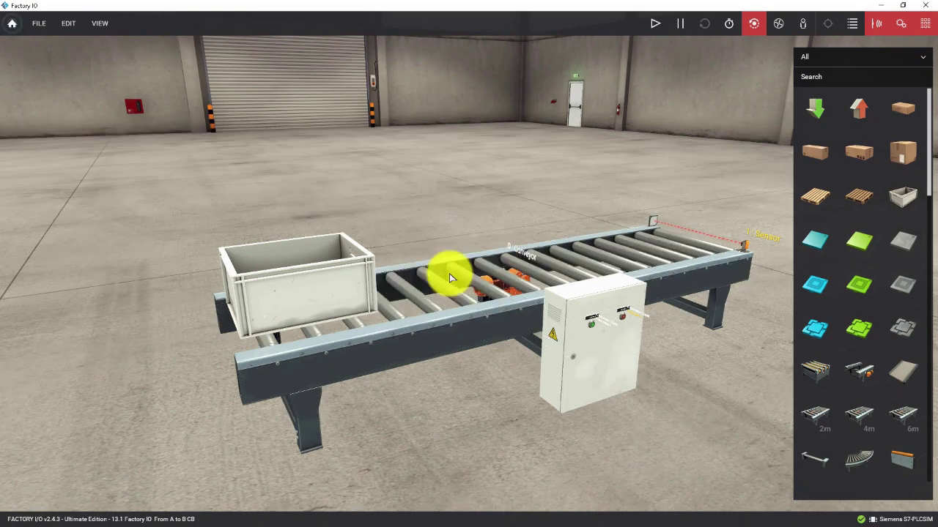
# - Frame the conveyor and control box, then bring up the VIEW menu's tag display options
pyautogui.scroll(4, 445, 412)
pyautogui.scroll(1, 516, 419)
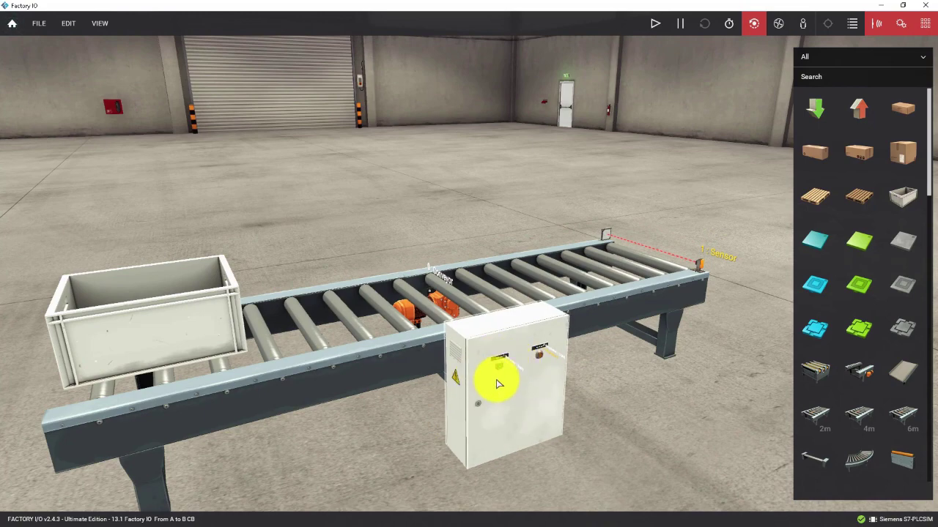
pyautogui.moveTo(518, 381)
pyautogui.mouseDown(button='middle')
pyautogui.moveTo(513, 373)
pyautogui.moveTo(601, 464)
pyautogui.moveTo(551, 376)
pyautogui.moveTo(433, 310)
pyautogui.mouseUp(button='middle')
pyautogui.scroll(5, 433, 310)
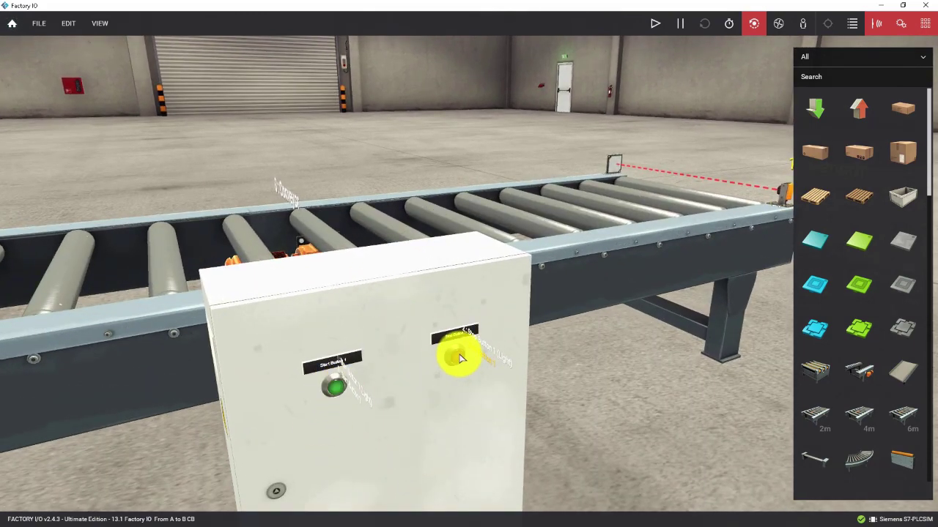
pyautogui.scroll(-3, 464, 371)
pyautogui.scroll(-3, 439, 355)
pyautogui.scroll(2, 423, 346)
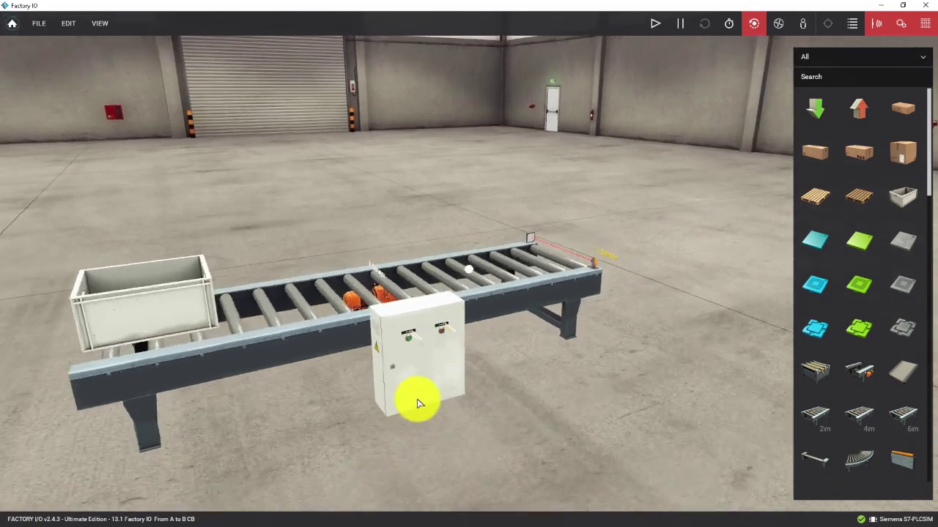
pyautogui.scroll(2, 418, 402)
pyautogui.scroll(2, 330, 417)
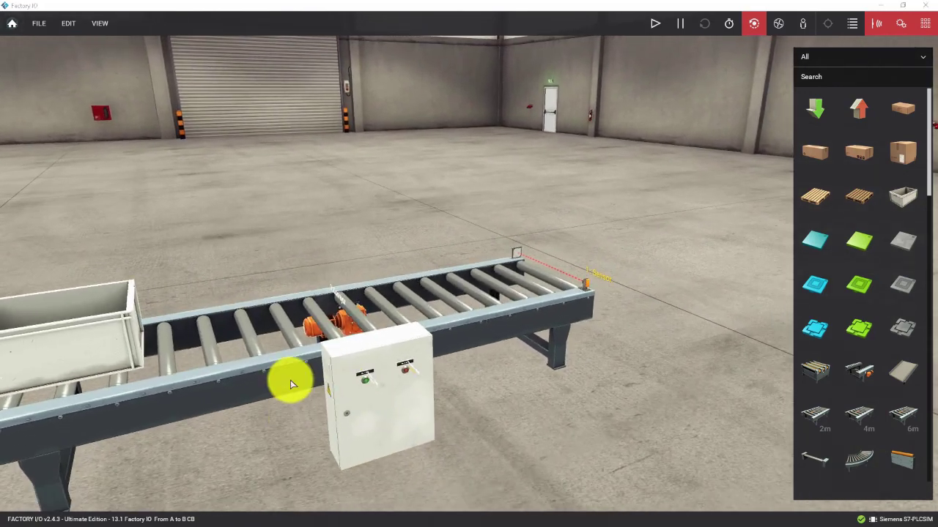
pyautogui.moveTo(263, 385); pyautogui.dragTo(491, 287, button='right')
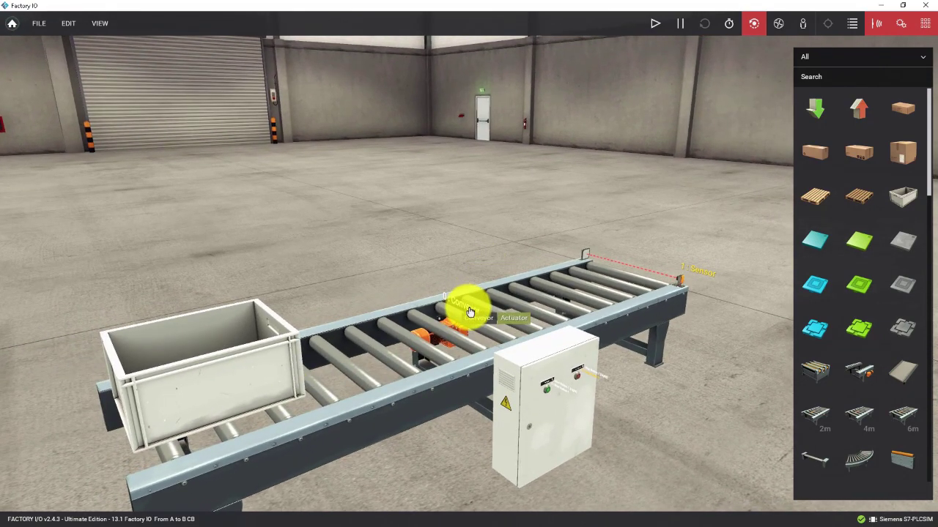
pyautogui.click(104, 32)
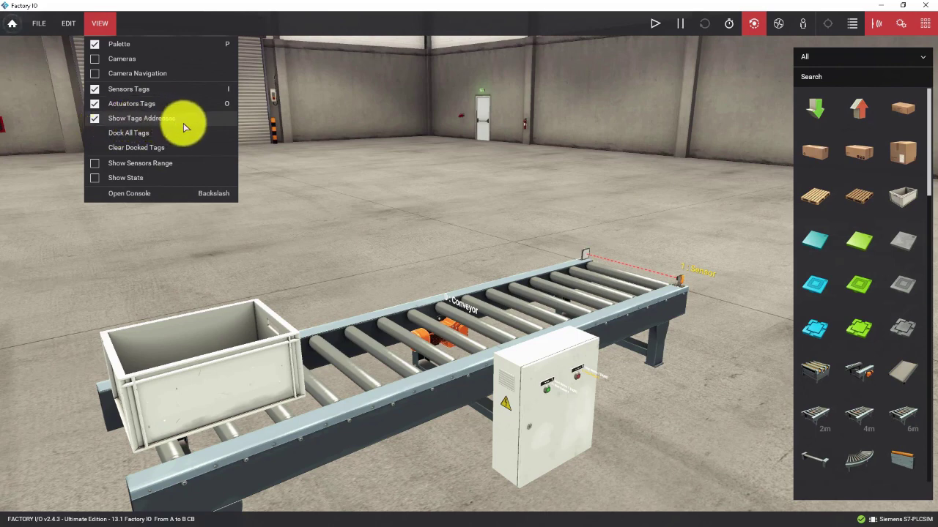
# - Dock all tags in a panel and select the Sensor at the conveyor end
pyautogui.click(134, 137)
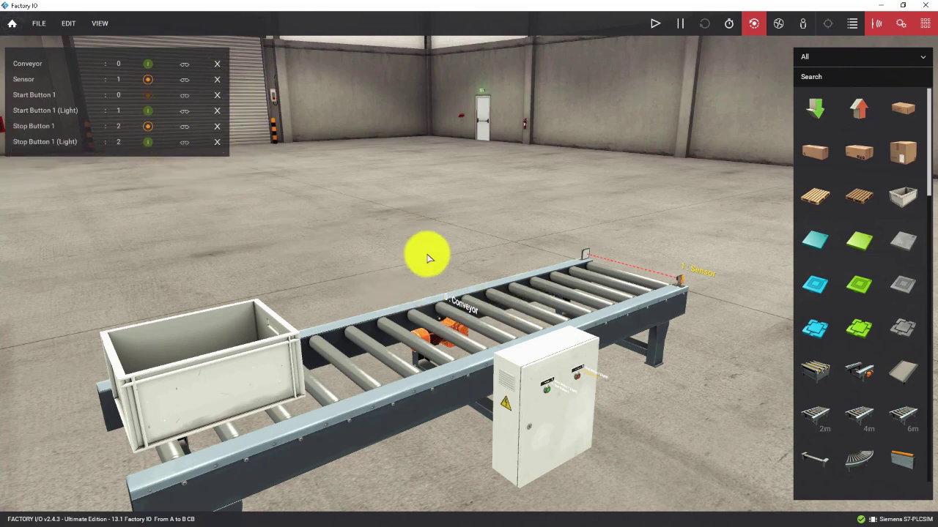
pyautogui.scroll(2, 389, 230)
pyautogui.scroll(3, 429, 293)
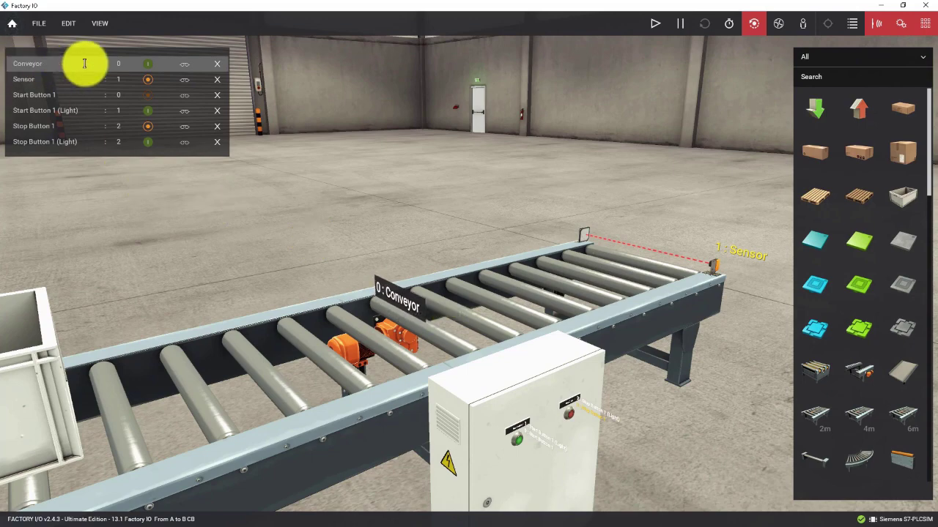
pyautogui.moveTo(611, 261); pyautogui.dragTo(477, 282, button='middle')
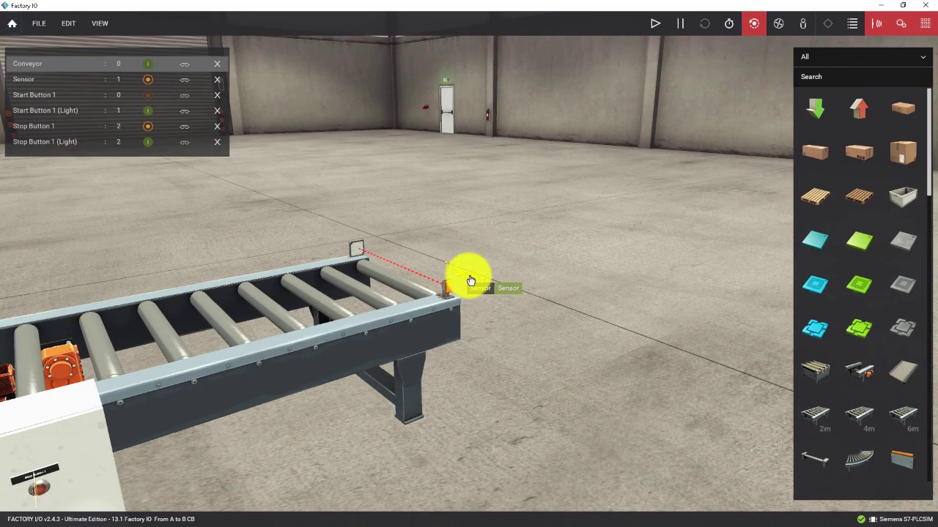
pyautogui.click(470, 280)
pyautogui.moveTo(220, 384)
pyautogui.mouseDown(button='middle')
pyautogui.moveTo(283, 330)
pyautogui.moveTo(327, 399)
pyautogui.moveTo(435, 300)
pyautogui.moveTo(601, 342)
pyautogui.moveTo(614, 374)
pyautogui.moveTo(454, 363)
pyautogui.mouseUp(button='middle')
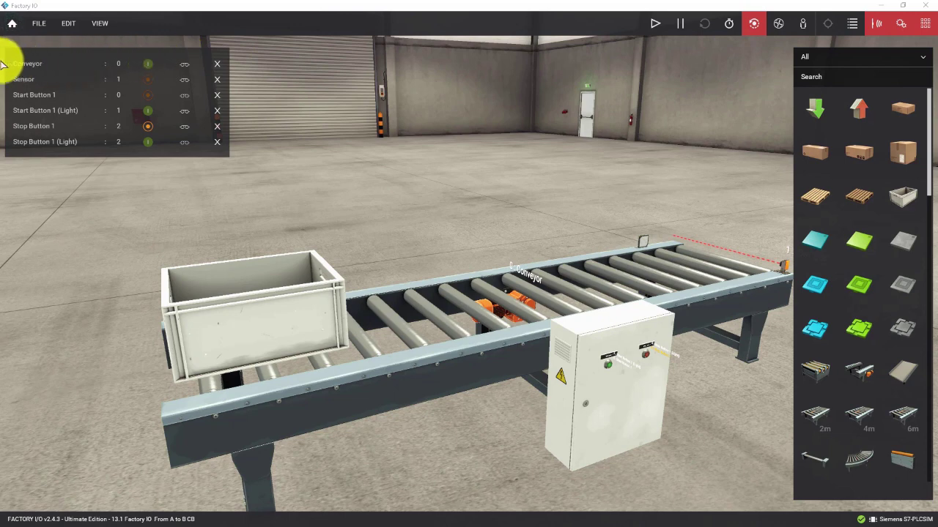
# - Start the conveyor scene in run mode
pyautogui.click(656, 28)
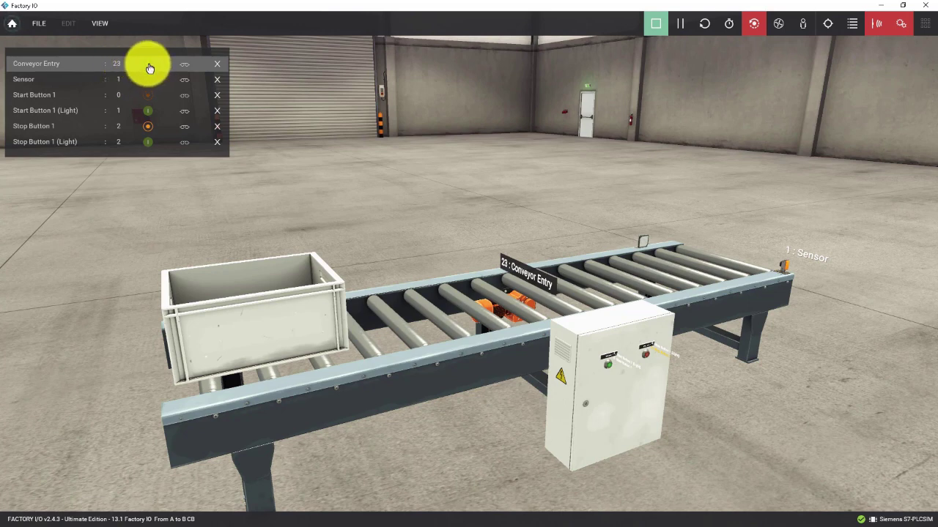
# - Restart the simulation and toggle a forced value on Conveyor Entry
pyautogui.click(645, 23)
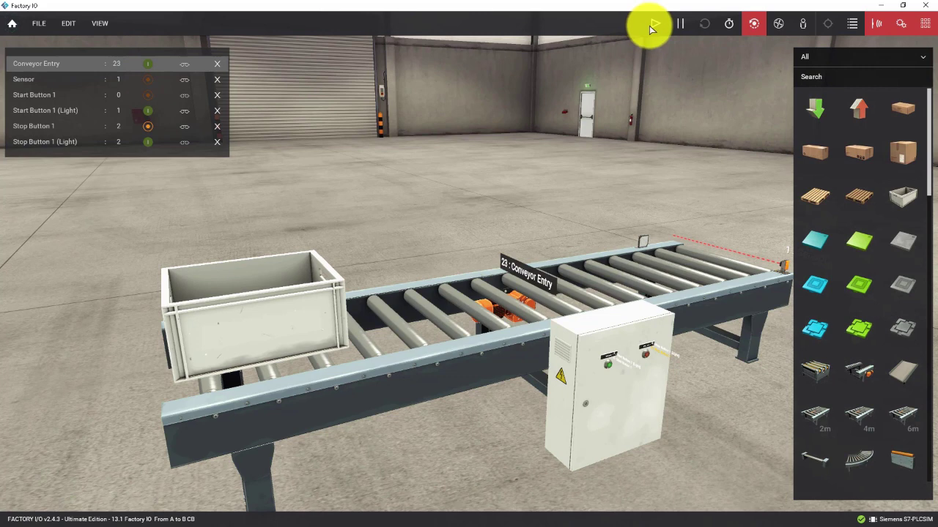
pyautogui.click(651, 27)
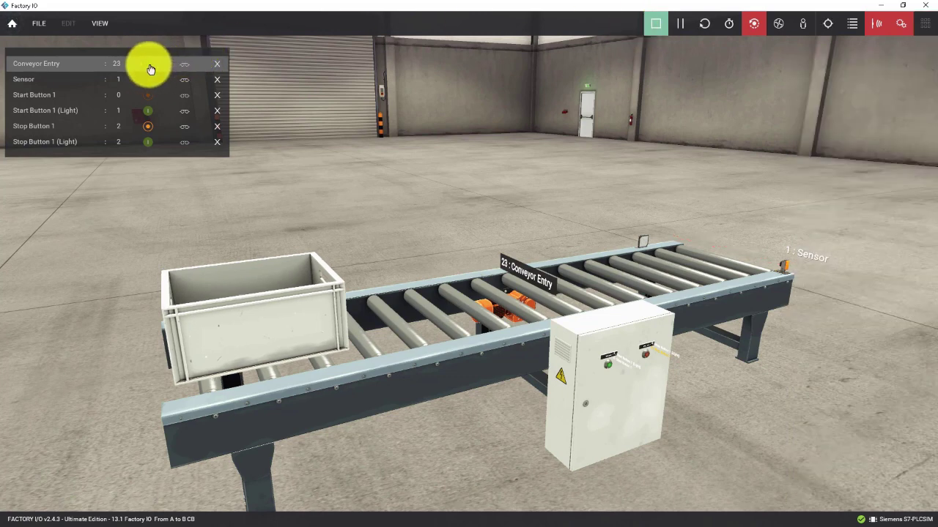
pyautogui.click(149, 66)
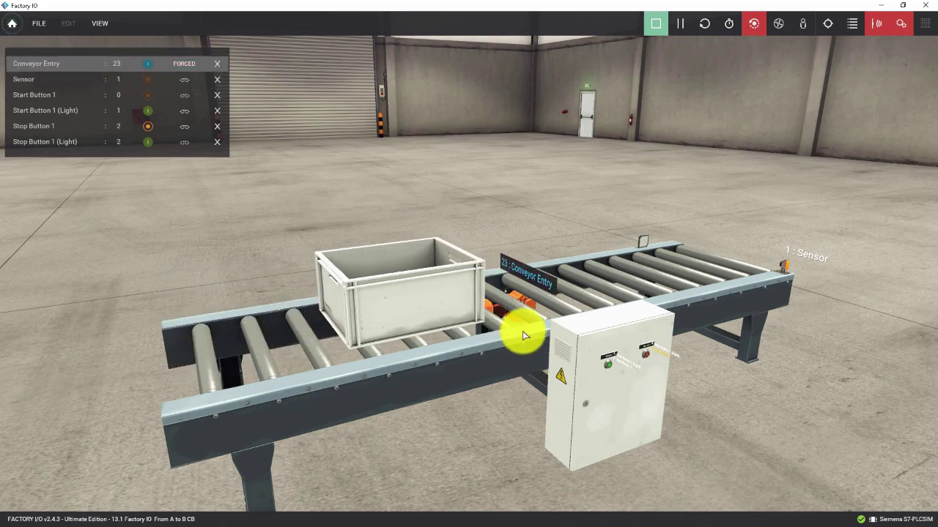
pyautogui.click(148, 66)
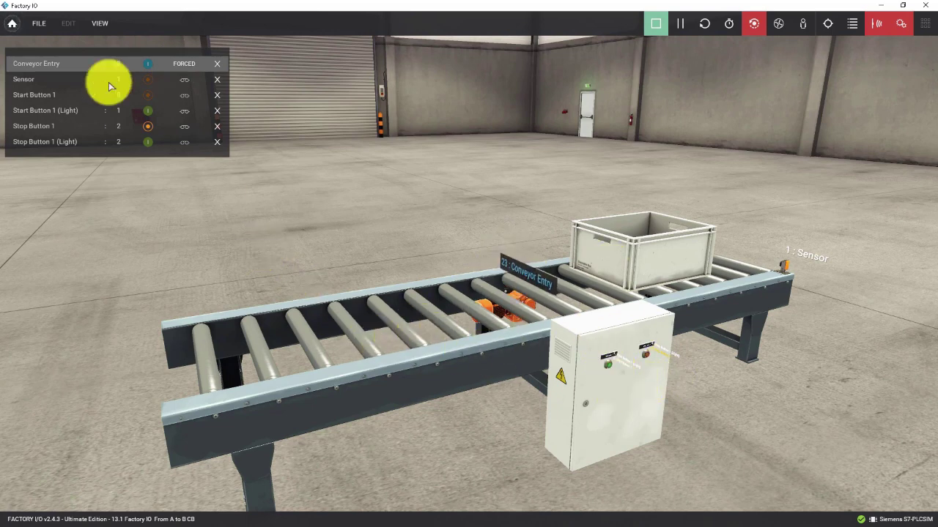
pyautogui.click(39, 23)
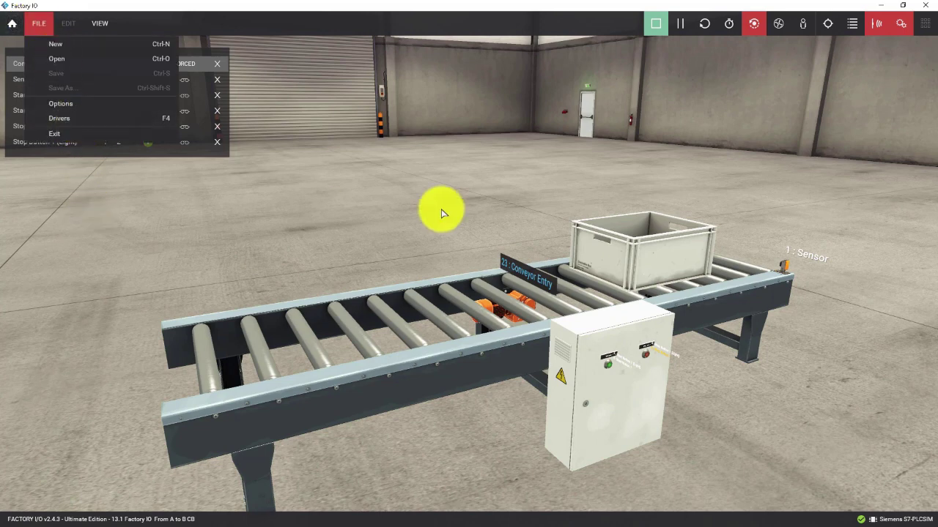
pyautogui.click(370, 220)
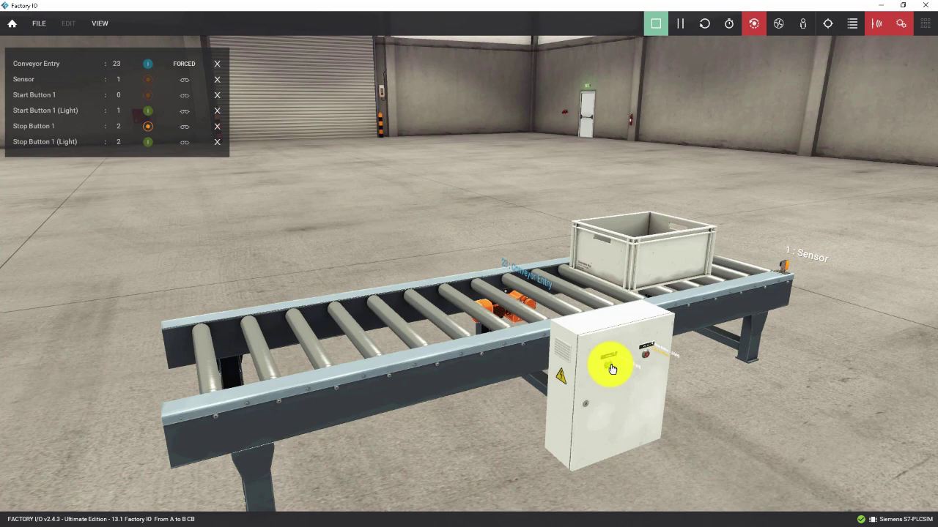
# - Release the force, reset and rerun the scene, then force Conveyor Entry on
pyautogui.click(178, 68)
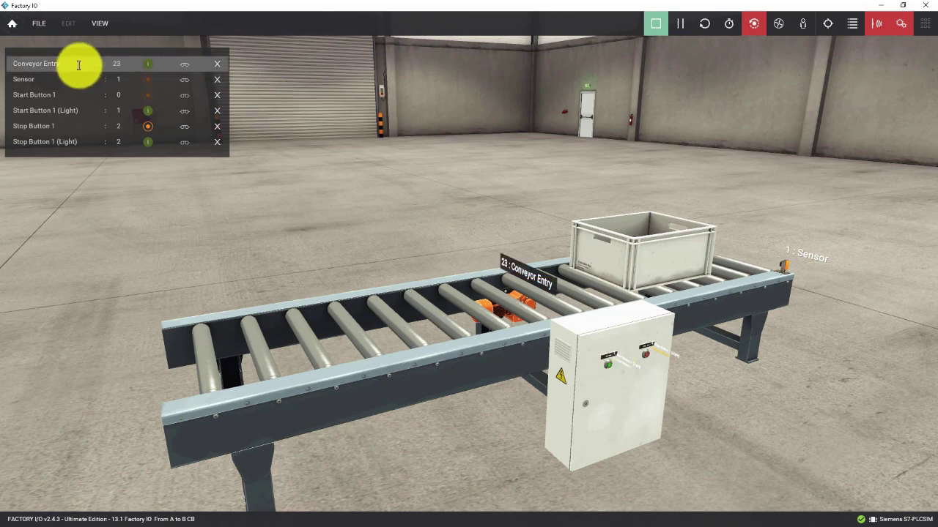
pyautogui.click(705, 25)
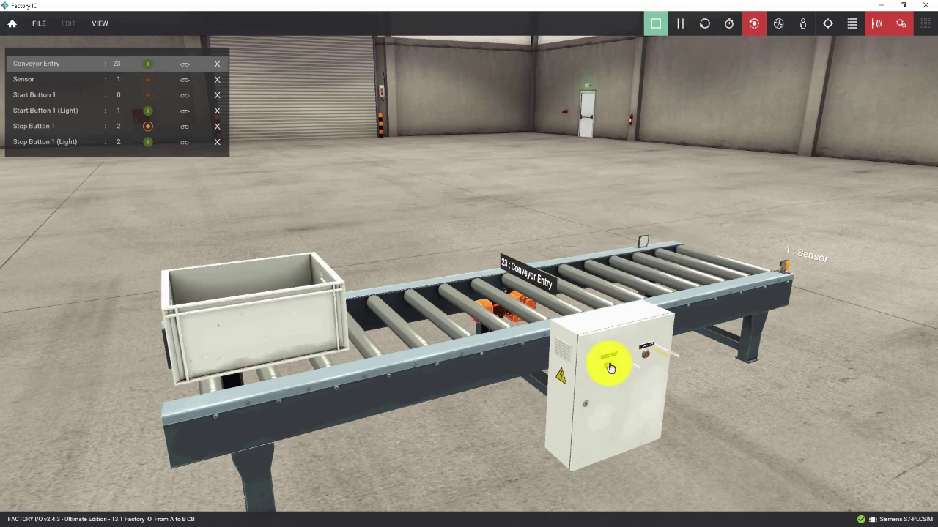
pyautogui.click(608, 365)
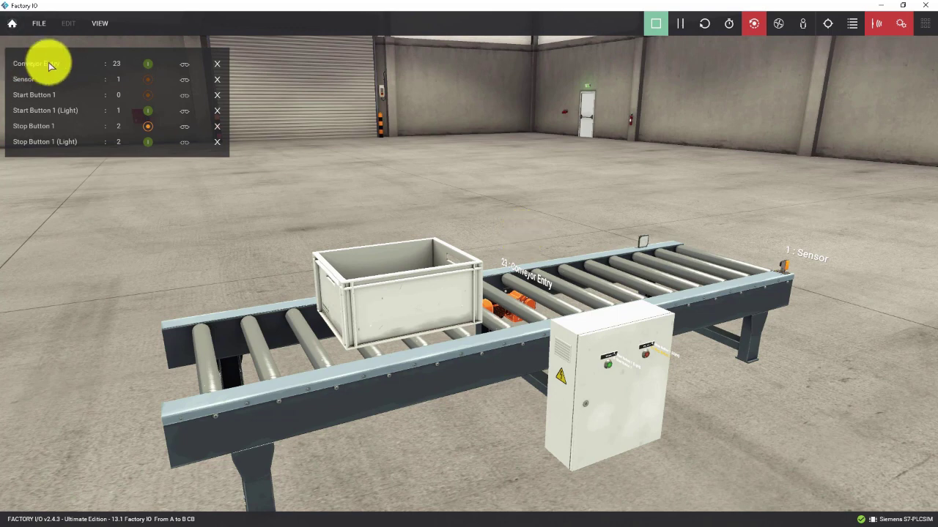
pyautogui.click(150, 70)
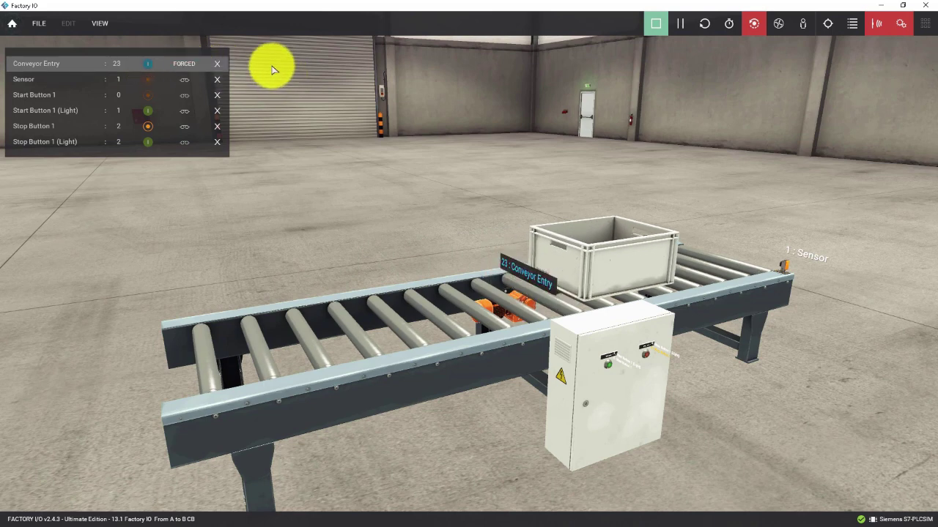
# - Release Conveyor Entry's forced value, re-force it on, then inject a failure on it
pyautogui.click(188, 69)
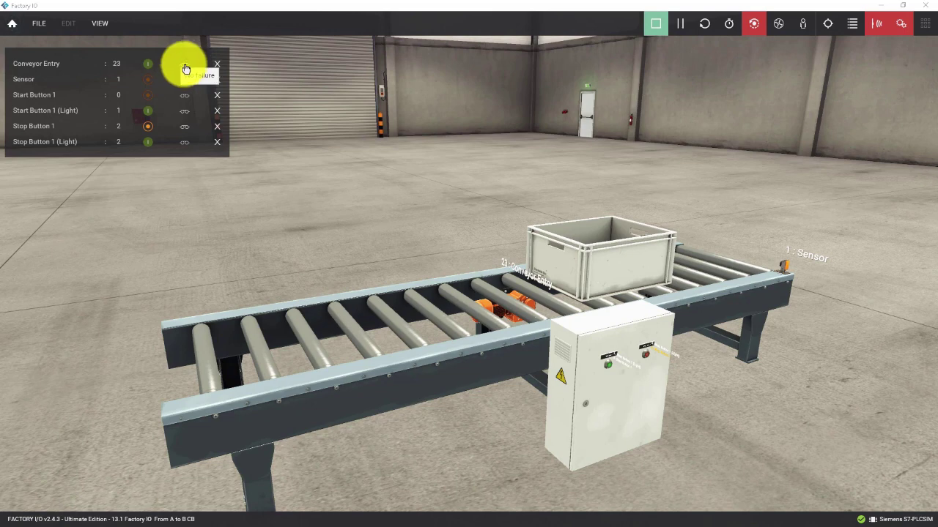
pyautogui.click(186, 69)
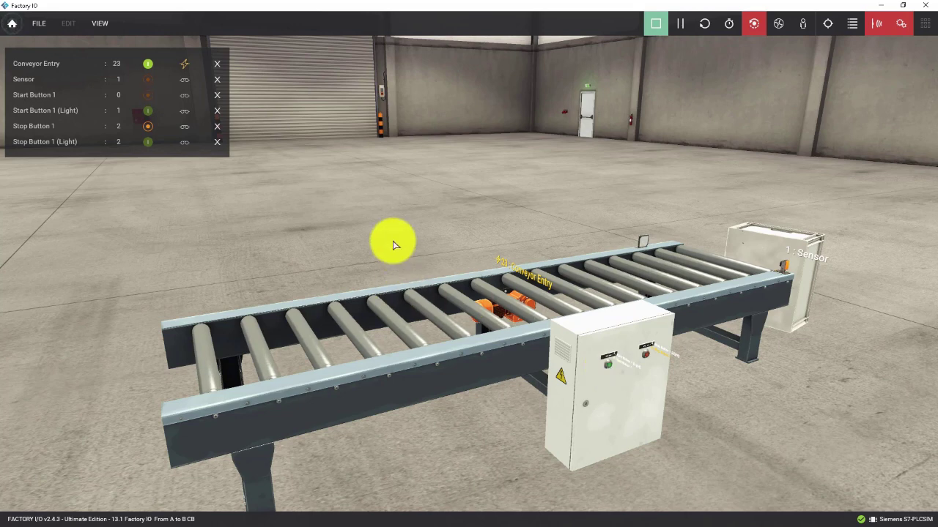
pyautogui.click(186, 69)
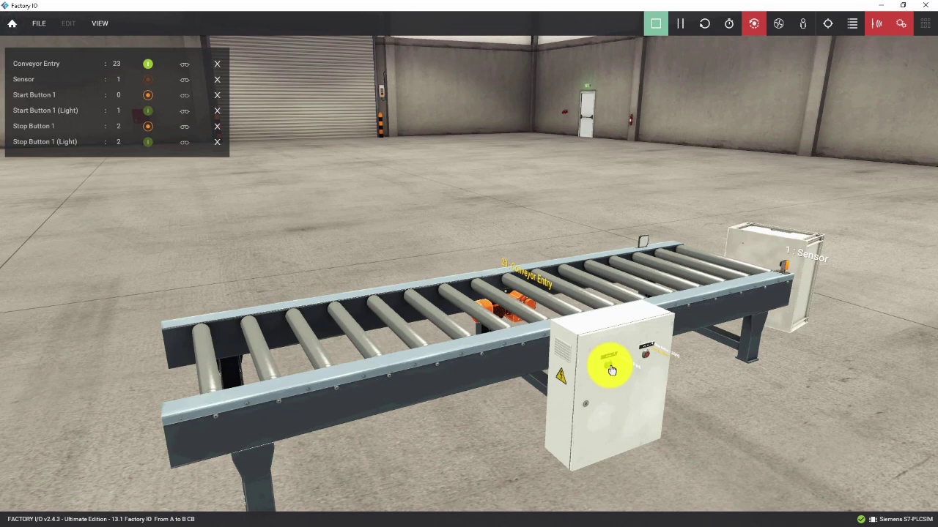
# - Reset and run the scene, then press Start Button 1 to send a fresh crate along
pyautogui.click(425, 154)
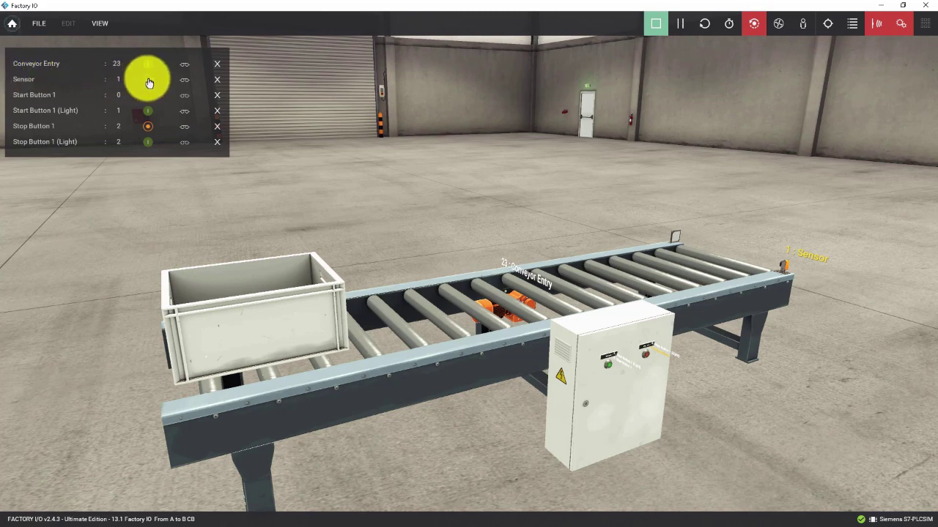
pyautogui.click(655, 26)
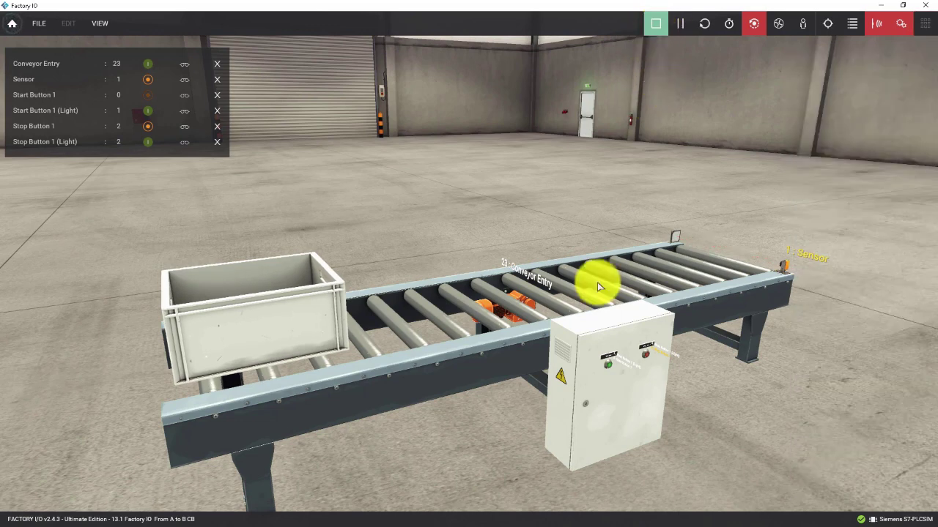
pyautogui.click(612, 369)
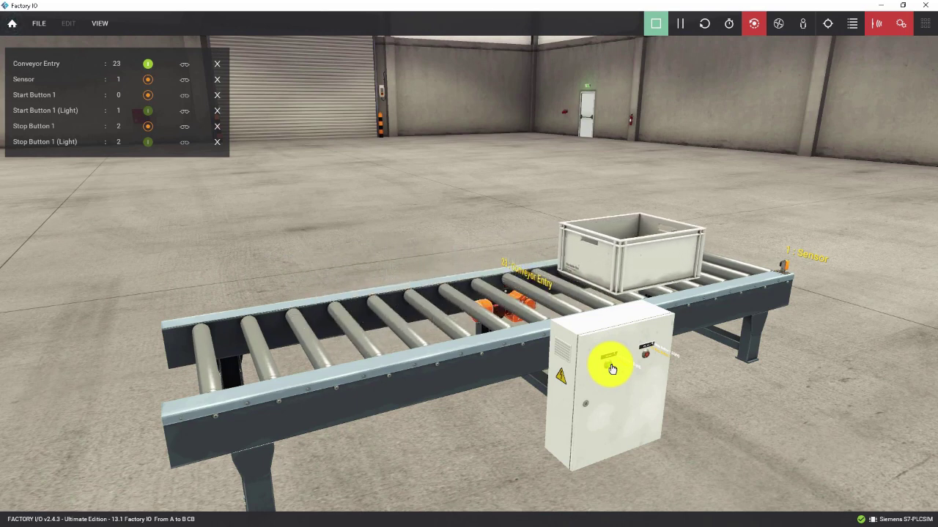
pyautogui.moveTo(722, 261)
pyautogui.mouseDown(button='right')
pyautogui.moveTo(666, 309)
pyautogui.moveTo(576, 329)
pyautogui.moveTo(545, 302)
pyautogui.moveTo(486, 293)
pyautogui.moveTo(495, 294)
pyautogui.mouseUp(button='right')
# - Zoom in on the crate and sensor, then toggle the Sensor tag value
pyautogui.scroll(3, 496, 294)
pyautogui.scroll(2, 547, 312)
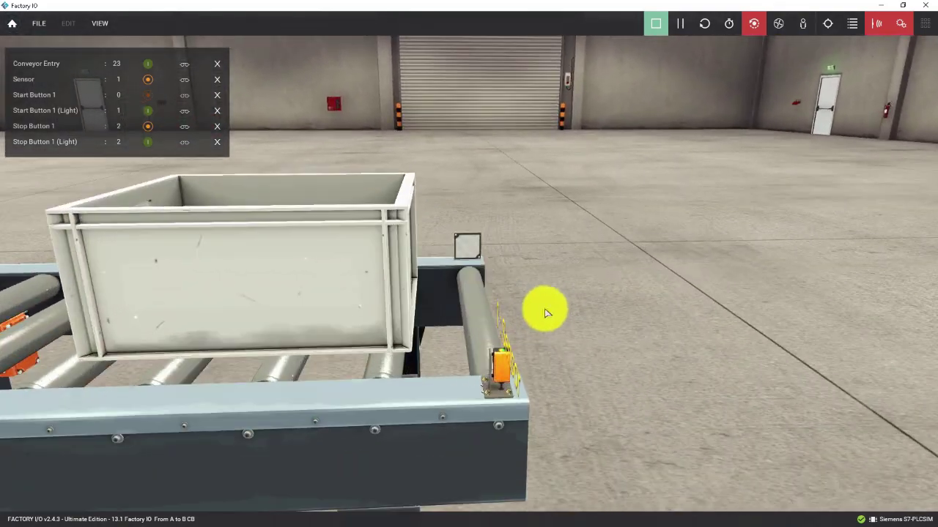
pyautogui.scroll(2, 533, 306)
pyautogui.moveTo(496, 330)
pyautogui.mouseDown(button='right')
pyautogui.moveTo(559, 320)
pyautogui.moveTo(530, 359)
pyautogui.mouseUp(button='right')
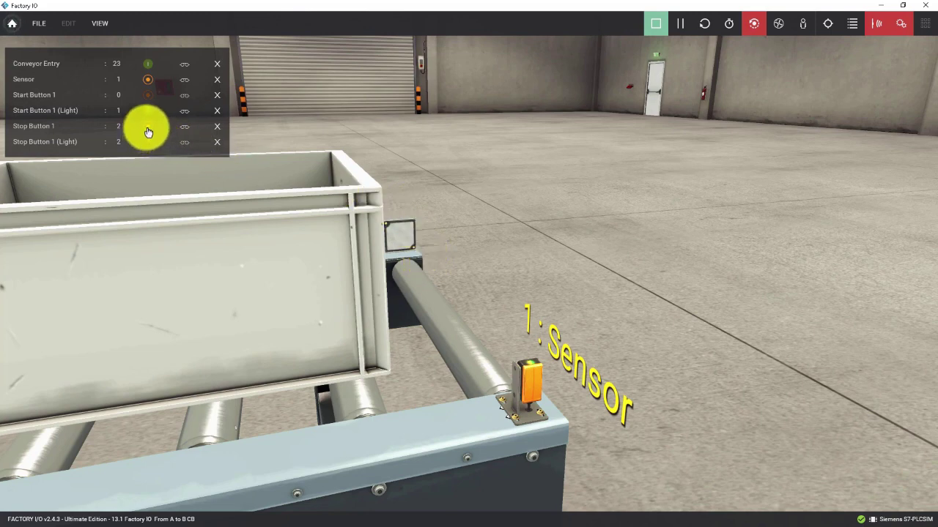
pyautogui.click(148, 79)
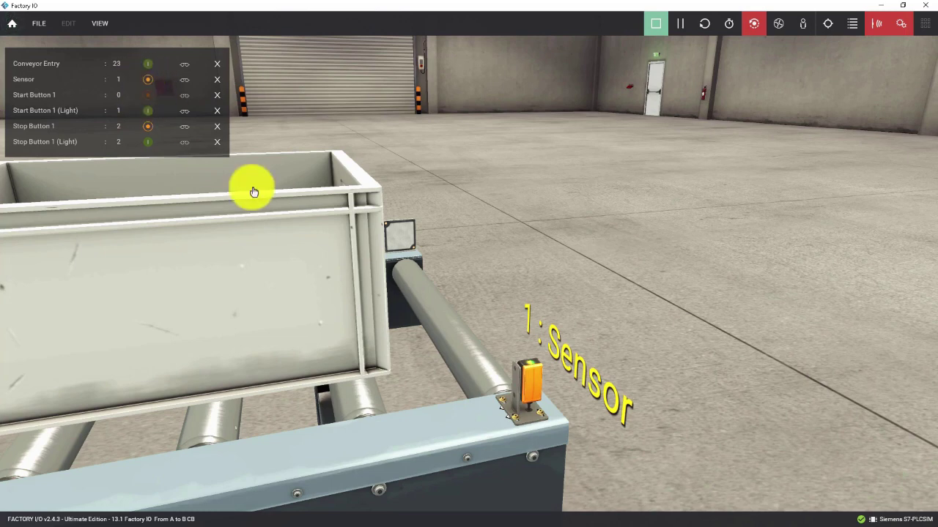
# - Drag the crate along the rollers until it rests against the sensor
pyautogui.moveTo(366, 272); pyautogui.dragTo(501, 316)
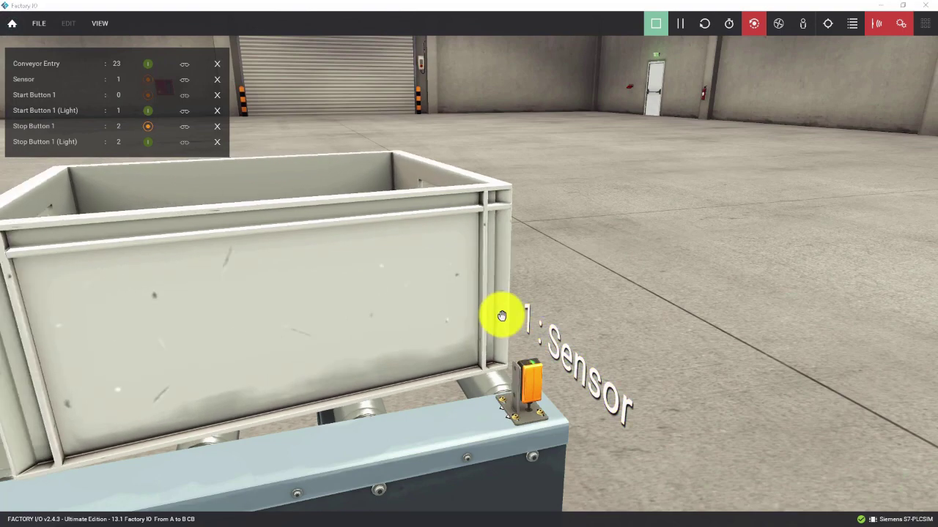
pyautogui.scroll(2, 548, 321)
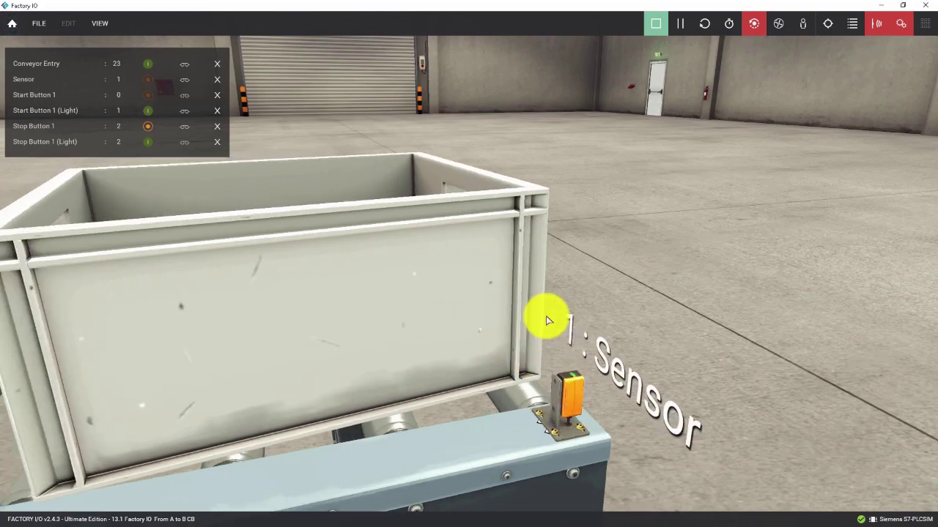
pyautogui.moveTo(548, 320)
pyautogui.mouseDown(button='right')
pyautogui.moveTo(505, 322)
pyautogui.moveTo(307, 224)
pyautogui.mouseUp(button='right')
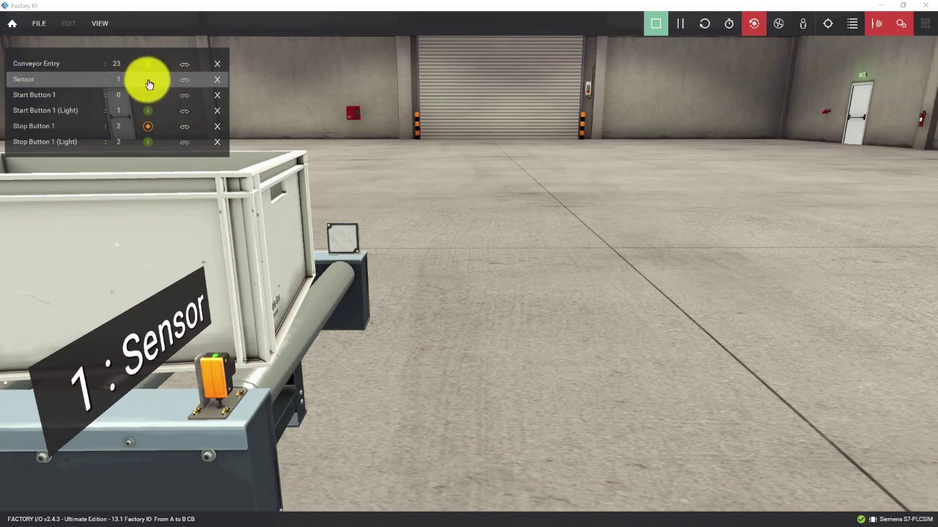
pyautogui.rightClick(149, 84)
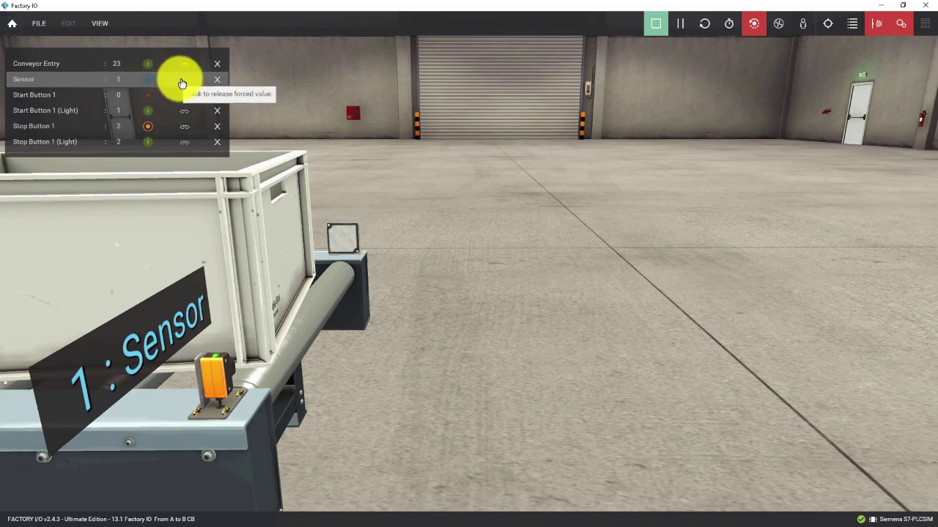
pyautogui.click(182, 83)
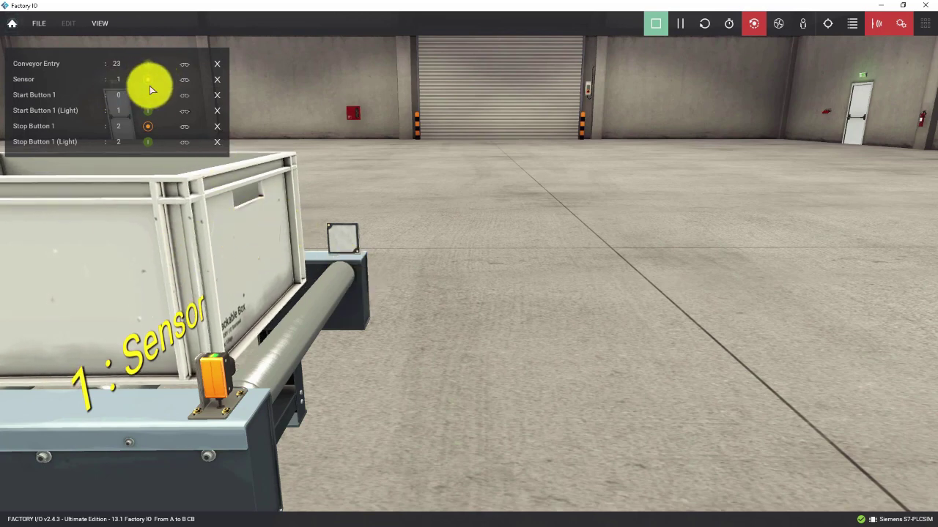
# - In the S7-PLCSIM driver settings, assign the Sensor input to %I0.2, then return to the scene
pyautogui.click(41, 24)
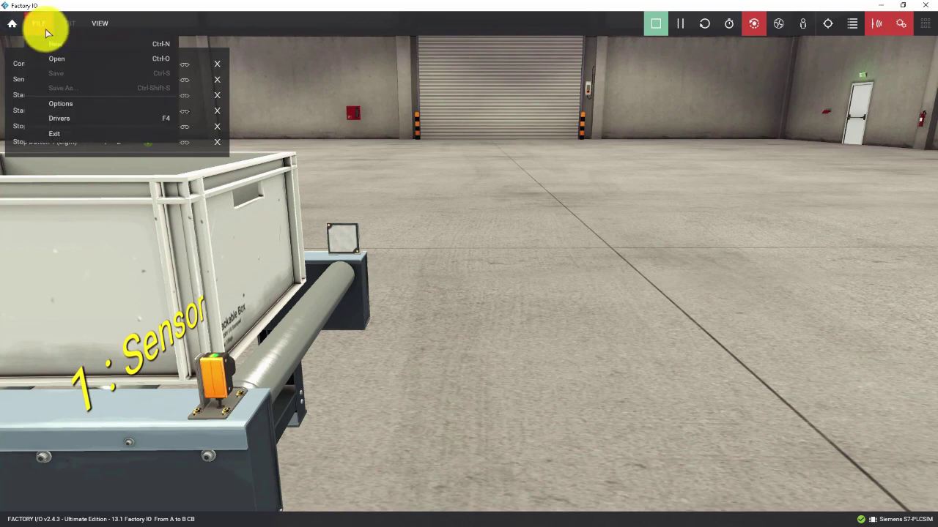
pyautogui.click(70, 119)
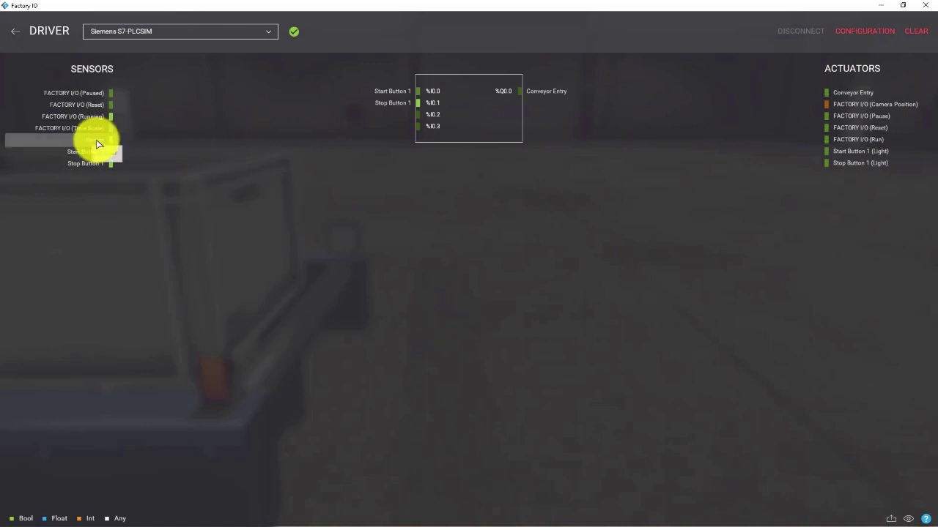
pyautogui.moveTo(99, 144); pyautogui.dragTo(407, 117)
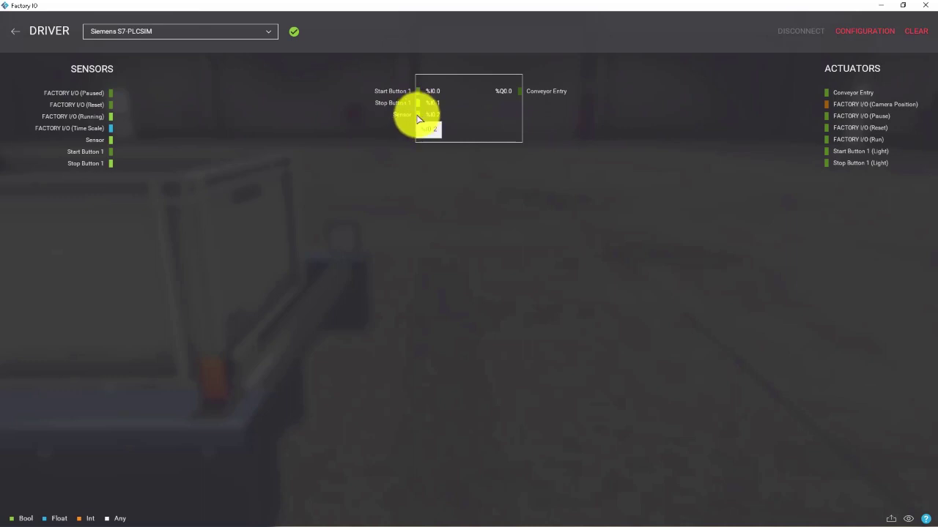
pyautogui.moveTo(419, 118); pyautogui.dragTo(418, 117)
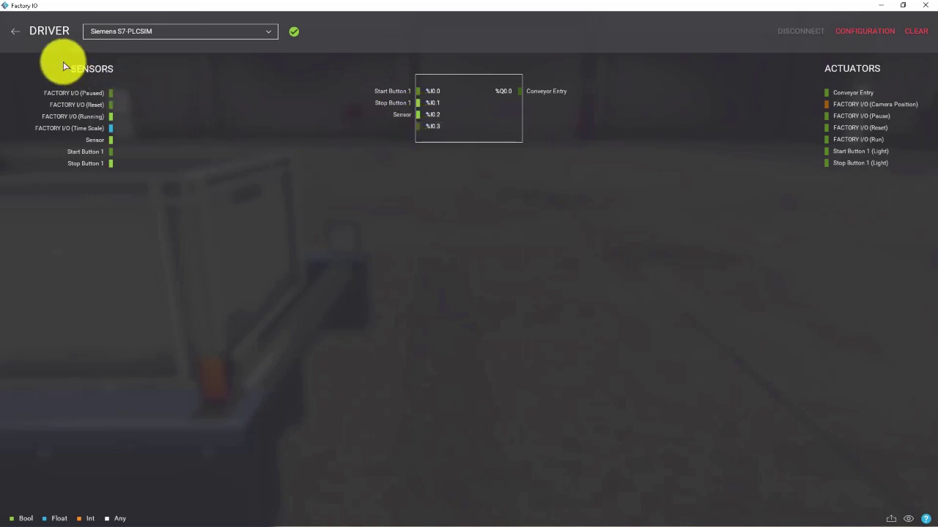
pyautogui.click(10, 35)
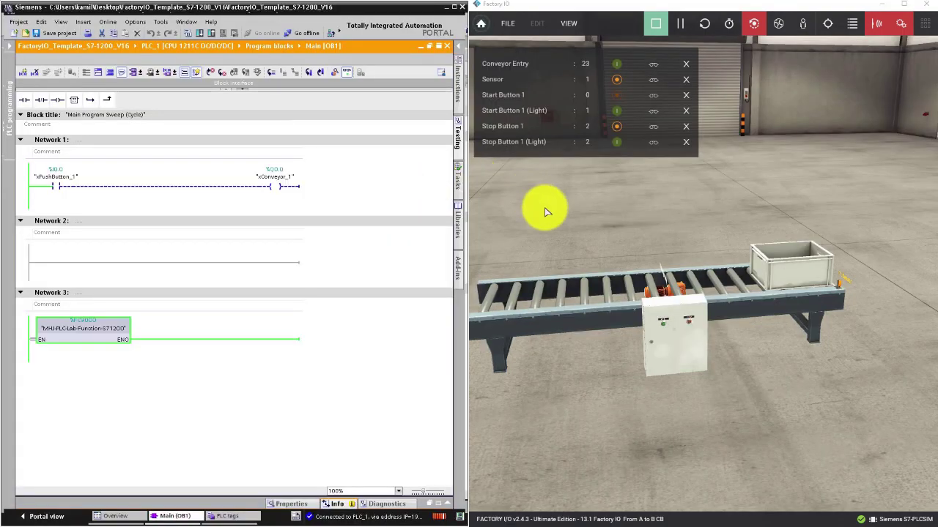
# - Pan the scene beside TIA Portal, then open and close the View menu without changes
pyautogui.moveTo(545, 228); pyautogui.dragTo(586, 234, button='middle')
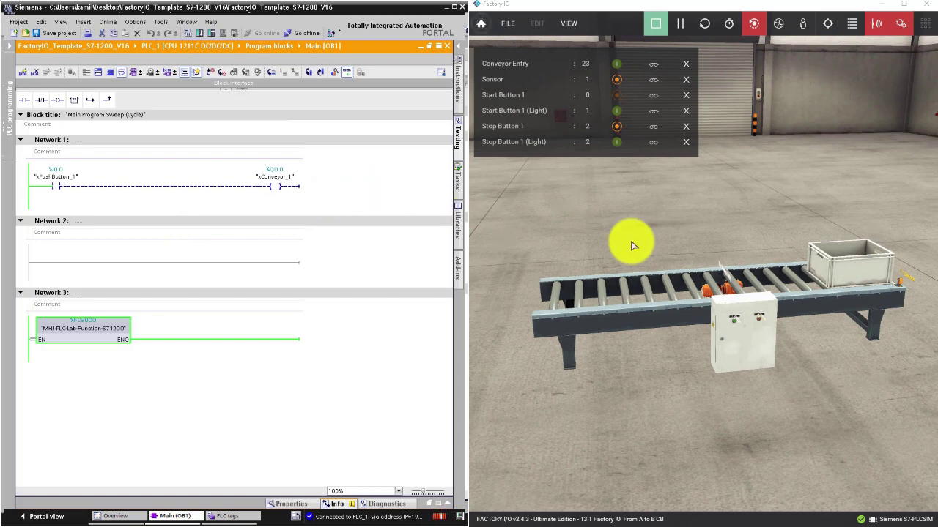
pyautogui.click(642, 286)
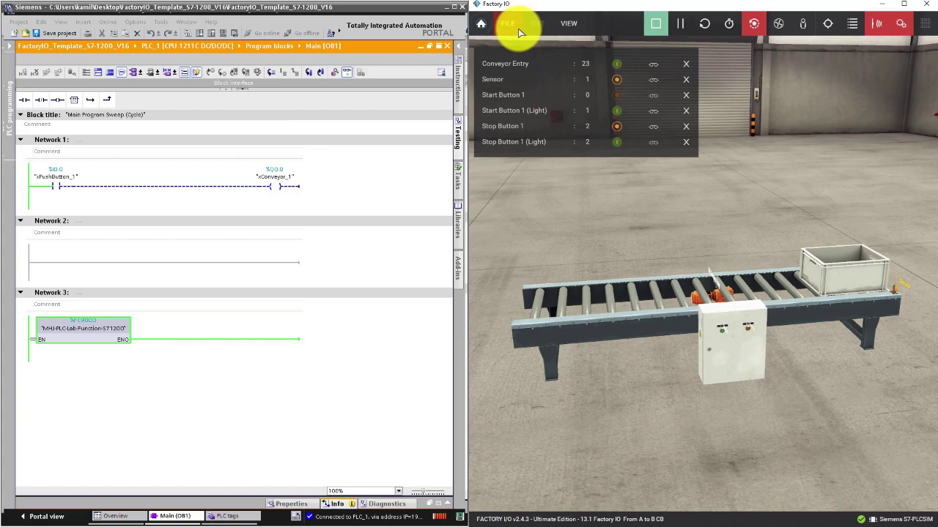
pyautogui.click(567, 23)
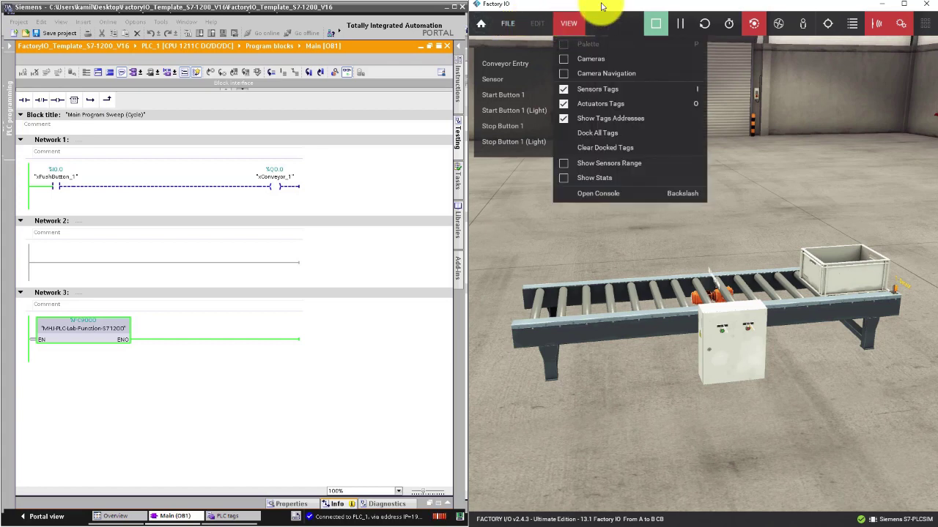
pyautogui.click(736, 237)
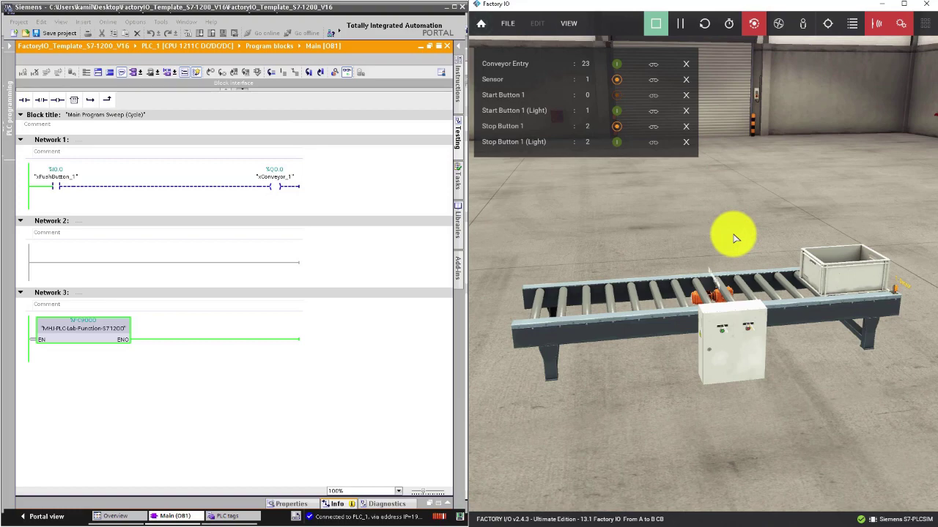
pyautogui.moveTo(735, 236); pyautogui.dragTo(739, 257, button='right')
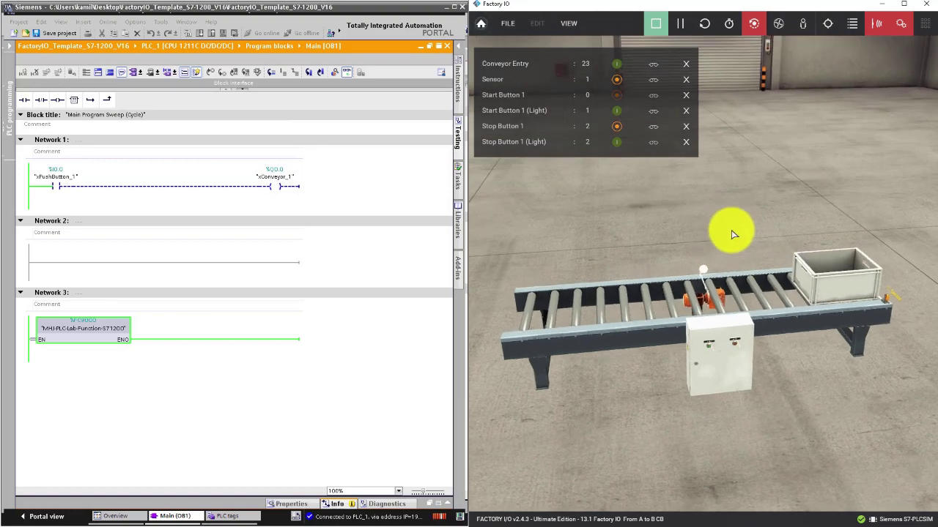